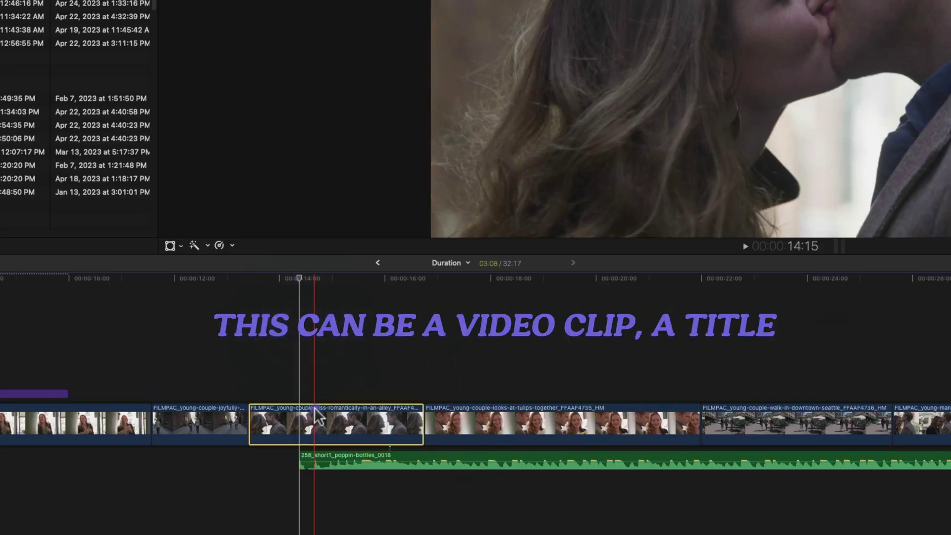
# - Set the tulips clip's duration to 3:00 by entering 300 with Control-D, closing up later clips
pyautogui.click(38, 393)
pyautogui.click(715, 457)
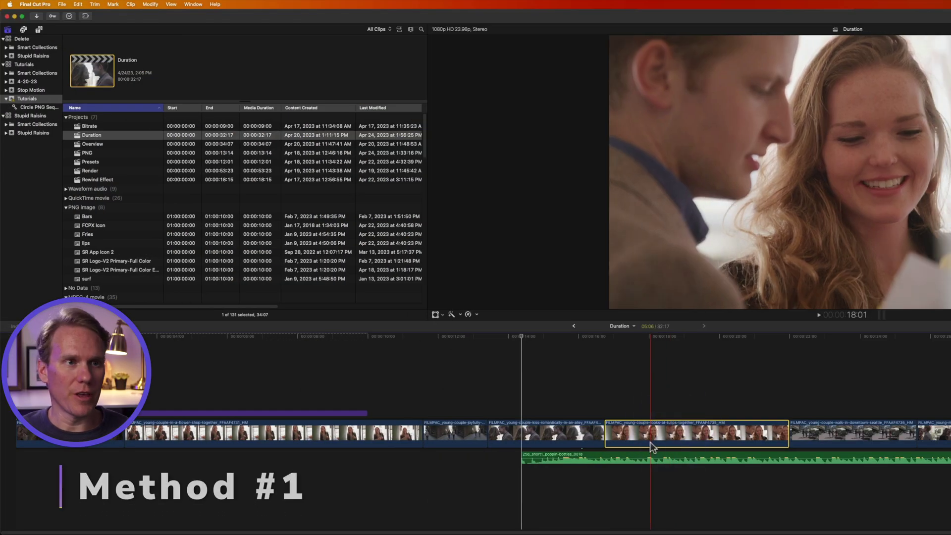
pyautogui.click(150, 4)
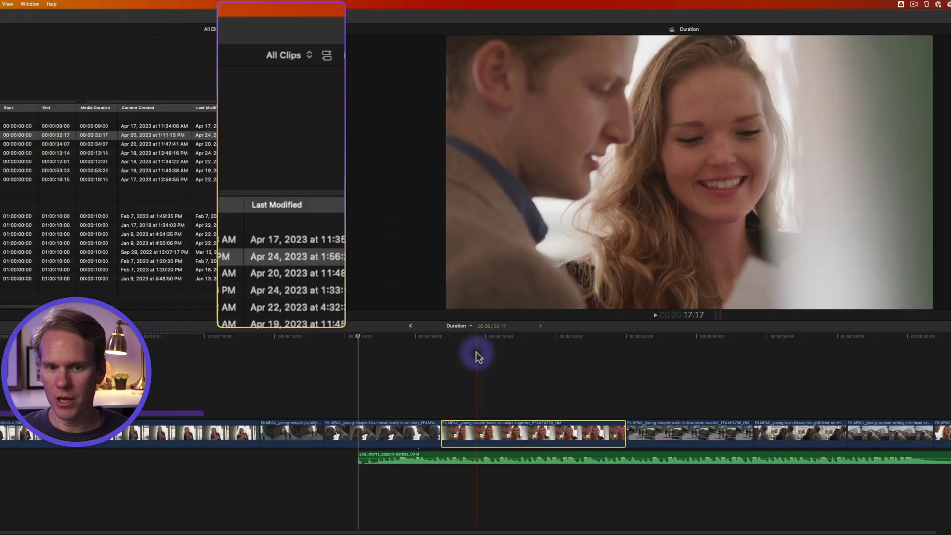
pyautogui.rightClick(531, 409)
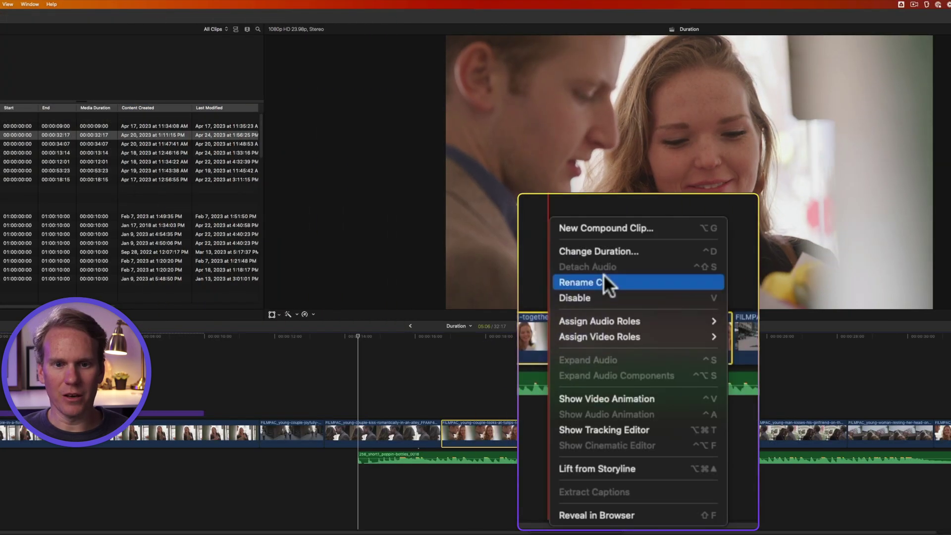
pyautogui.press('Escape')
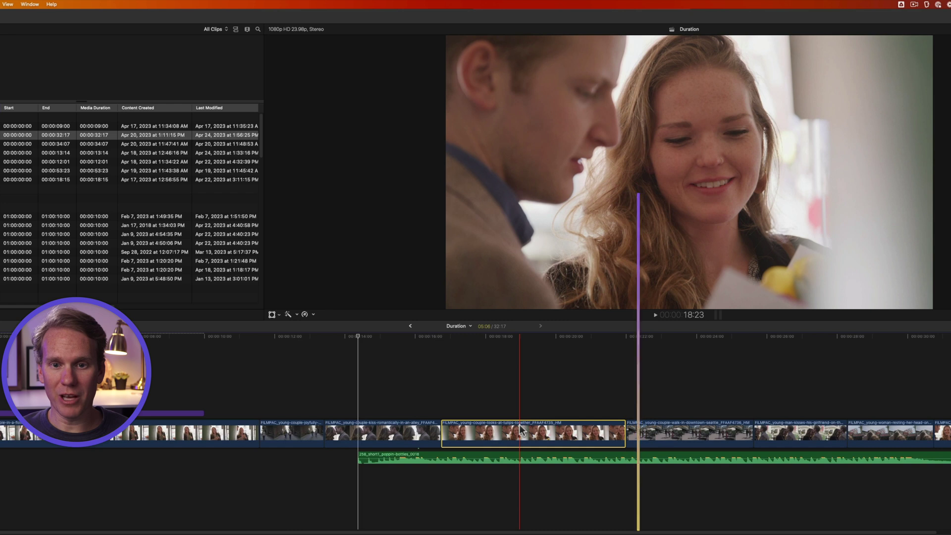
pyautogui.press('l')
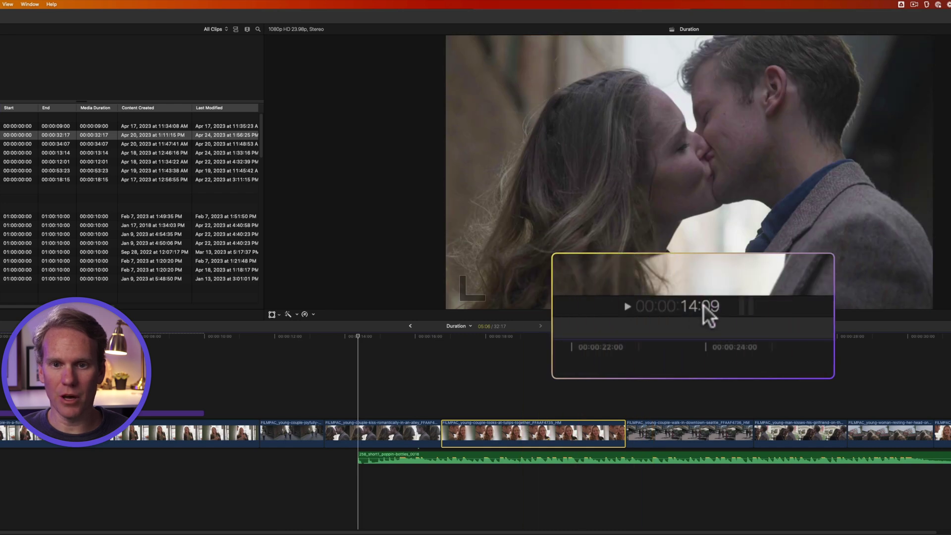
pyautogui.hotkey('ctrl', 'd')
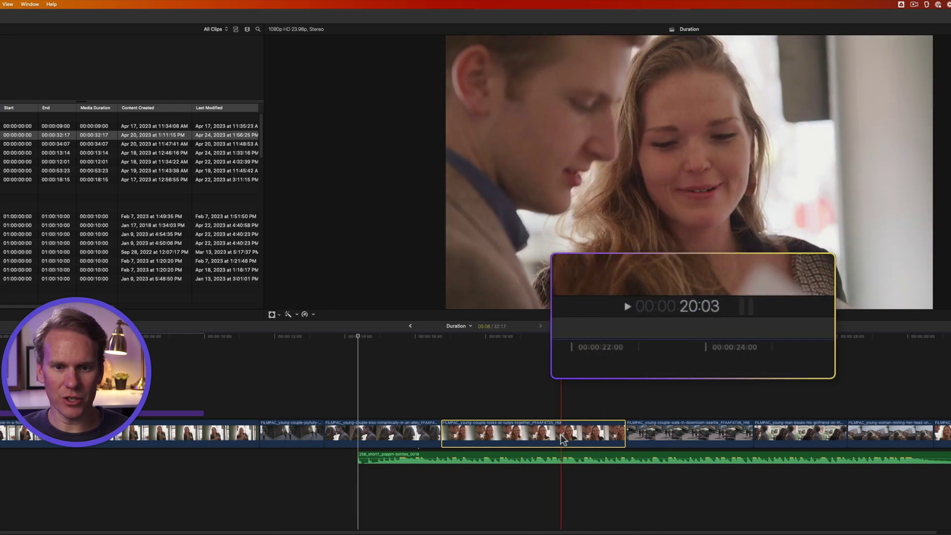
pyautogui.hotkey('ctrl', 'd')
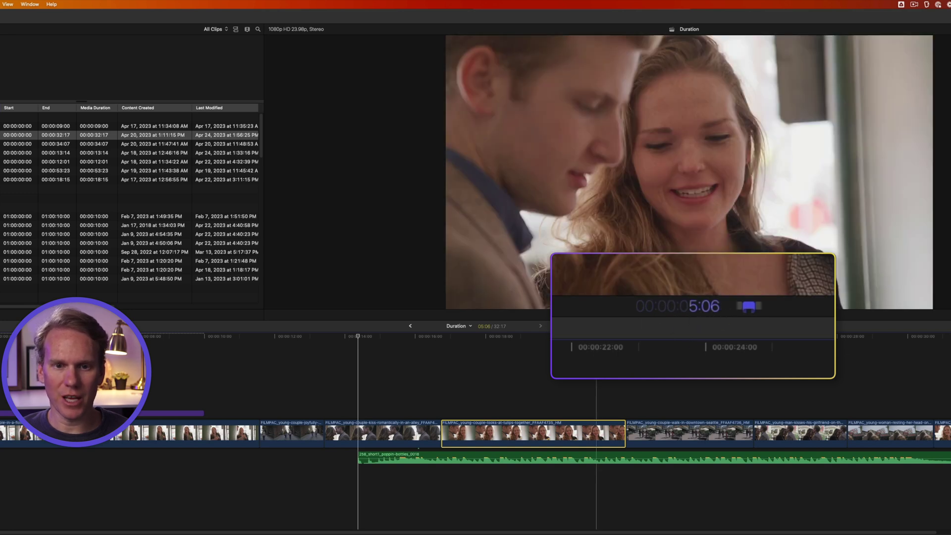
pyautogui.click(552, 402)
pyautogui.write('300')
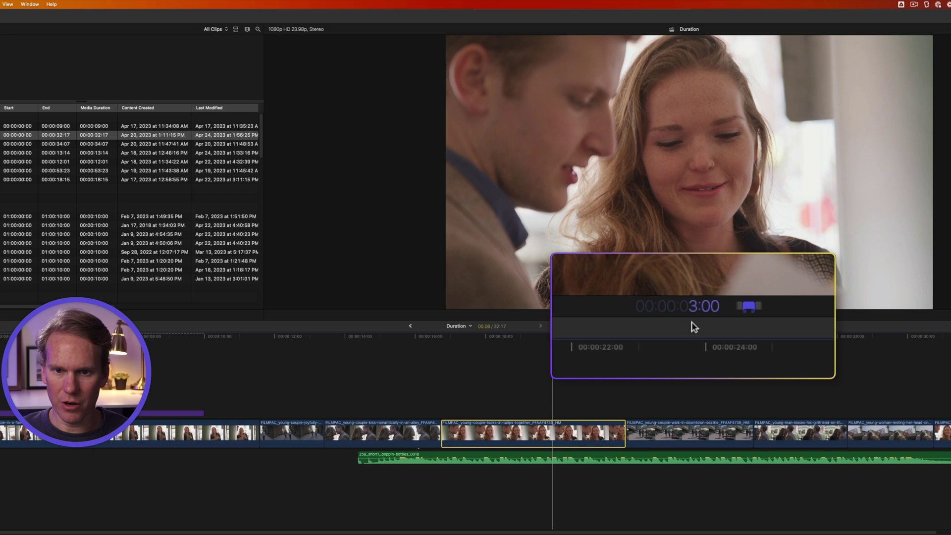
pyautogui.press('Return')
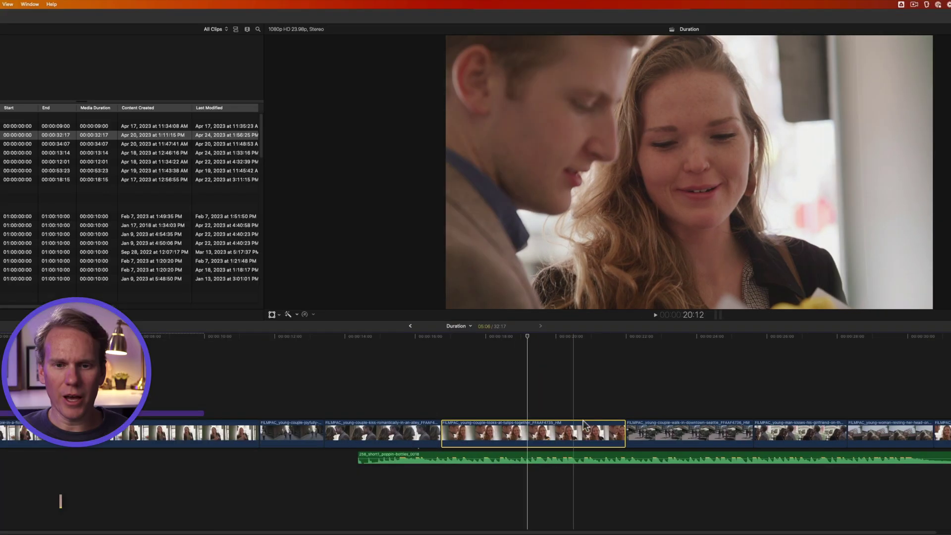
# - Ripple-trim the tulips clip's end to 6:23 and view the Editing preferences
pyautogui.moveTo(711, 417); pyautogui.dragTo(675, 419)
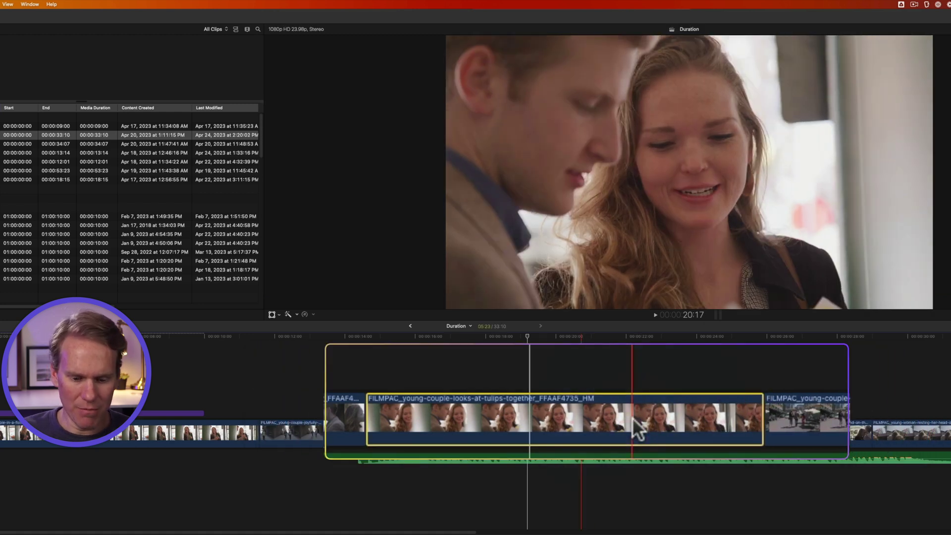
pyautogui.press('super+comma')
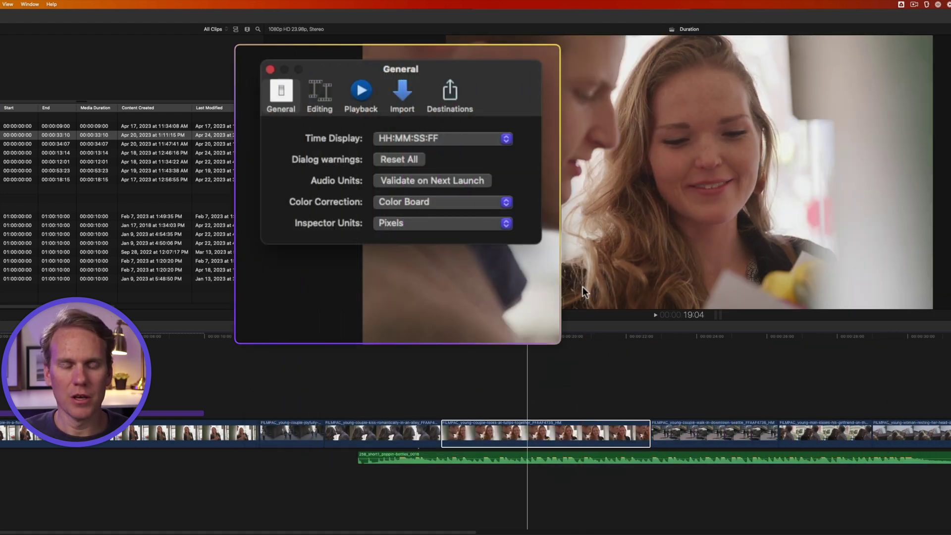
pyautogui.click(321, 96)
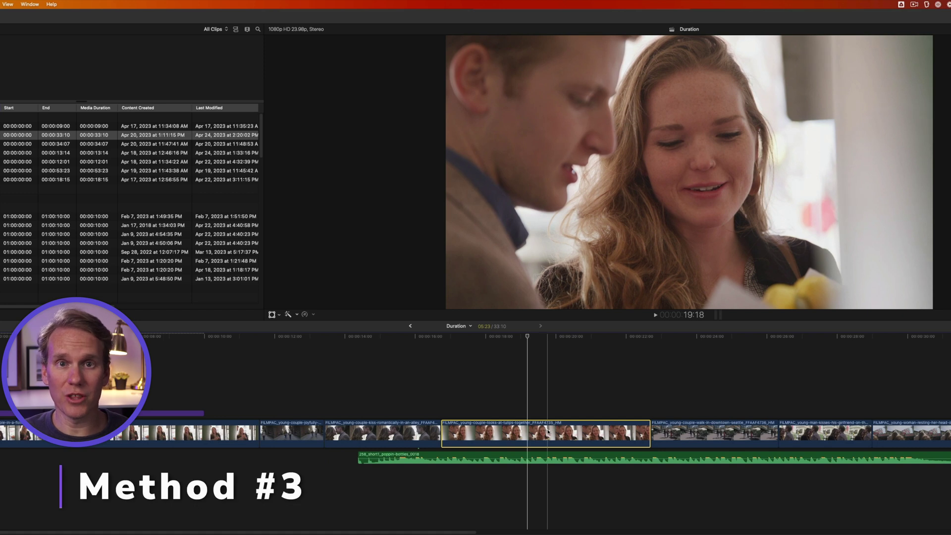
# - Adjust the alley kiss and tulips clips in the Precision Editor so the project runs 32:08
pyautogui.click(7, 4)
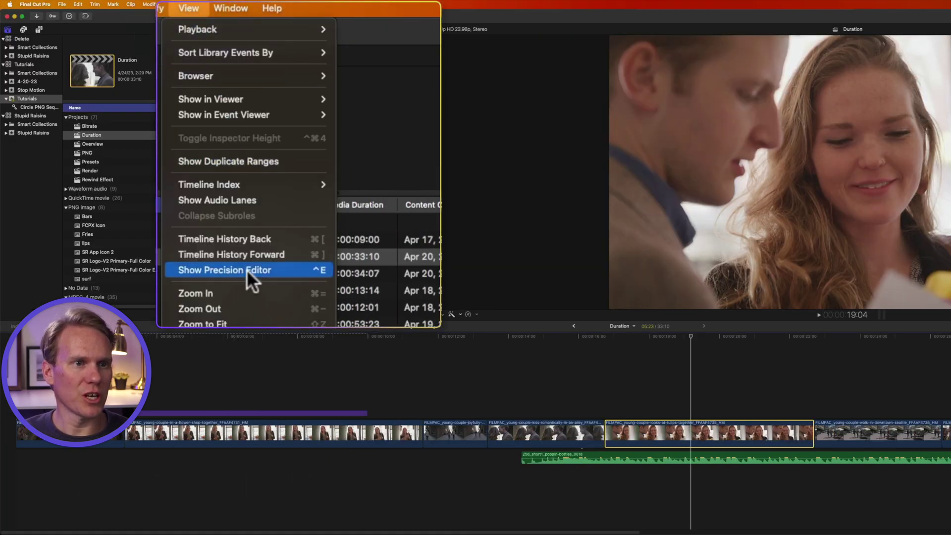
pyautogui.hotkey('ctrl', 'e')
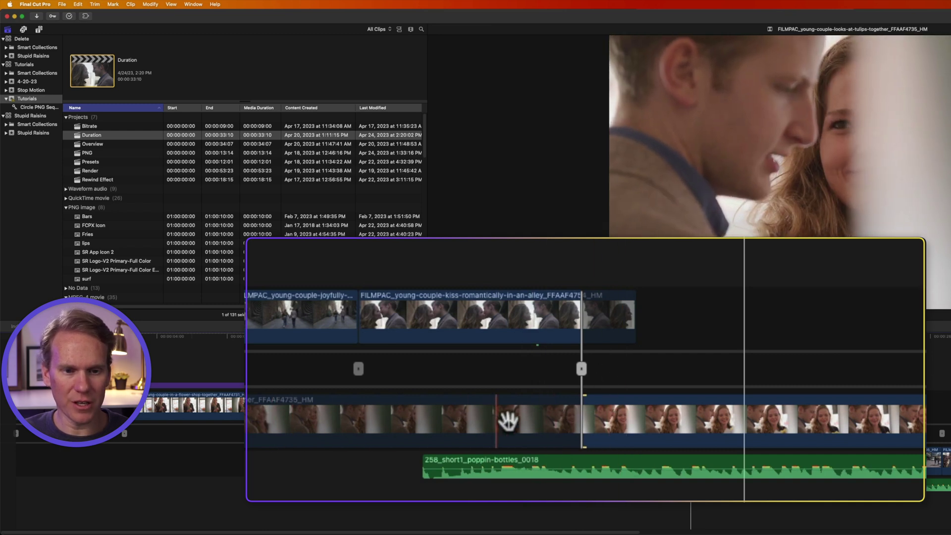
pyautogui.moveTo(643, 418); pyautogui.dragTo(555, 418)
pyautogui.moveTo(492, 318); pyautogui.dragTo(621, 315)
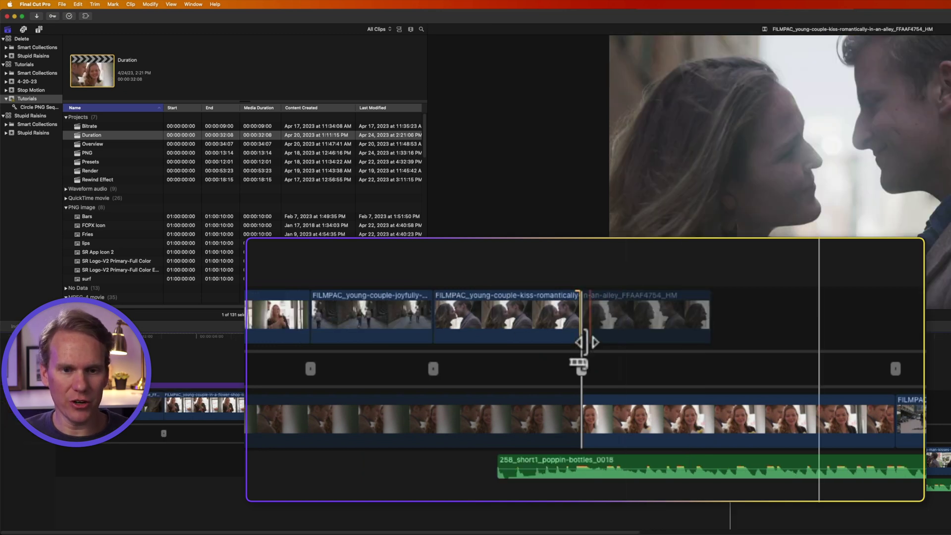
pyautogui.press('Escape')
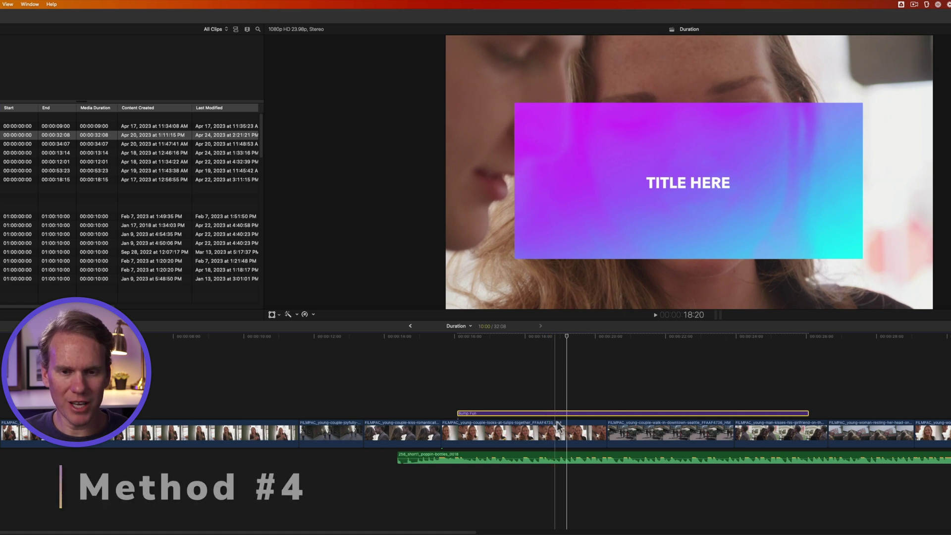
# - Mark a 5:21 range across the Bump Fun title and trim the title to it with Option-\
pyautogui.press('r')
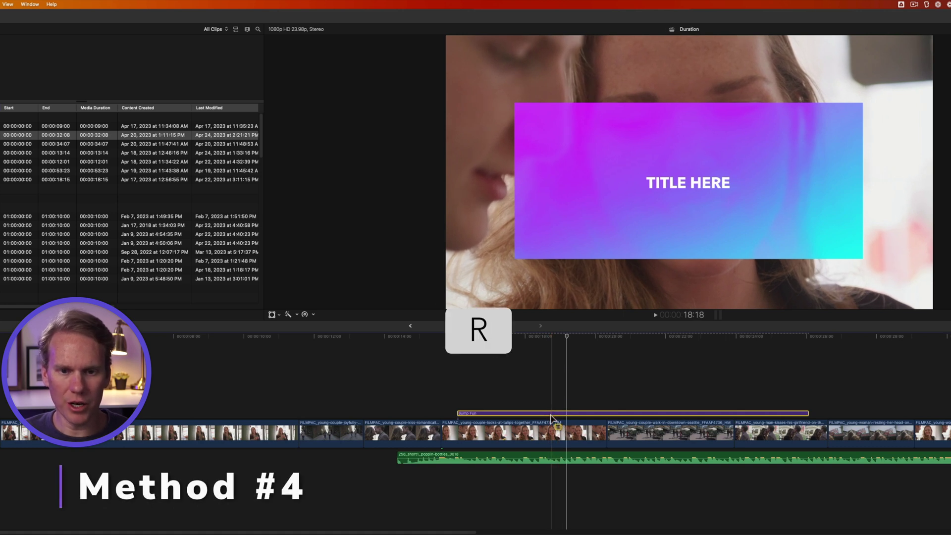
pyautogui.click(551, 414)
pyautogui.moveTo(552, 414); pyautogui.dragTo(719, 414)
pyautogui.moveTo(763, 384); pyautogui.dragTo(832, 384)
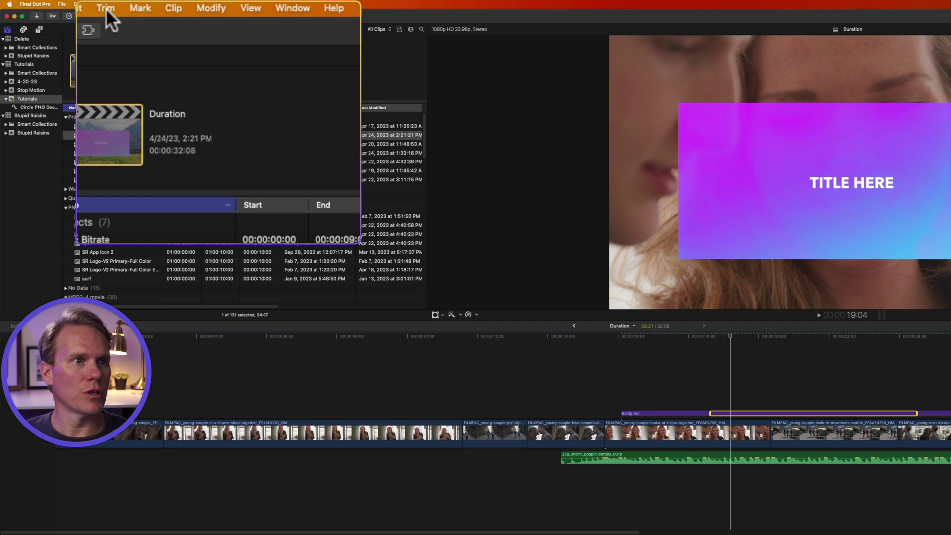
pyautogui.click(96, 6)
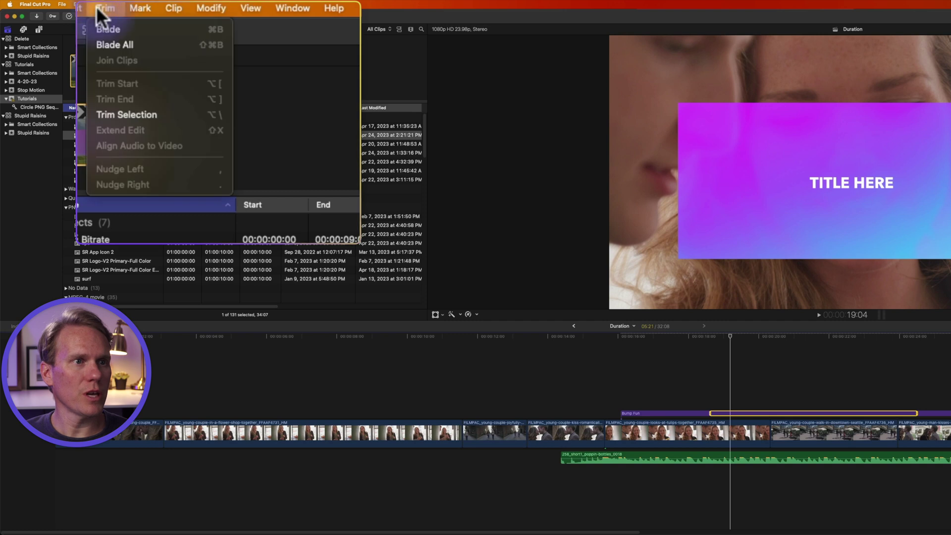
pyautogui.press('Escape')
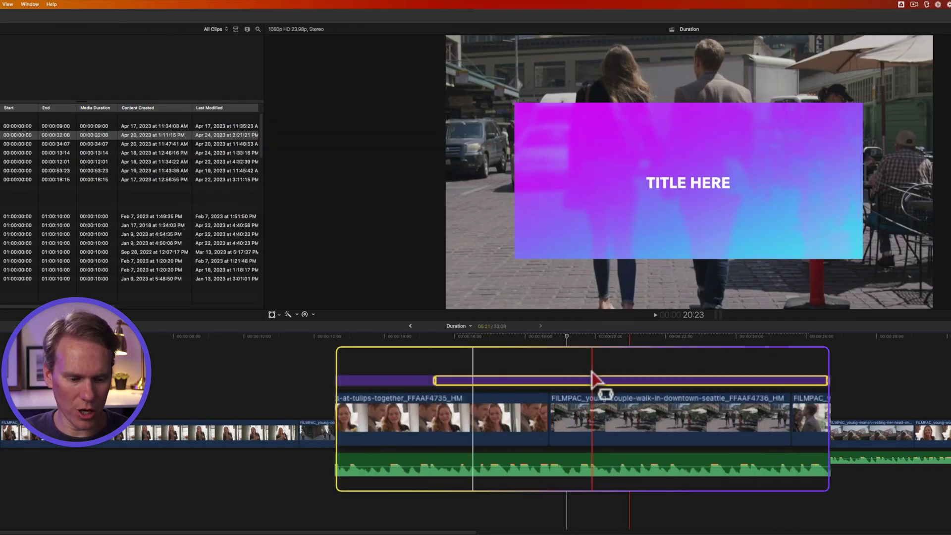
pyautogui.hotkey('alt', '\\')
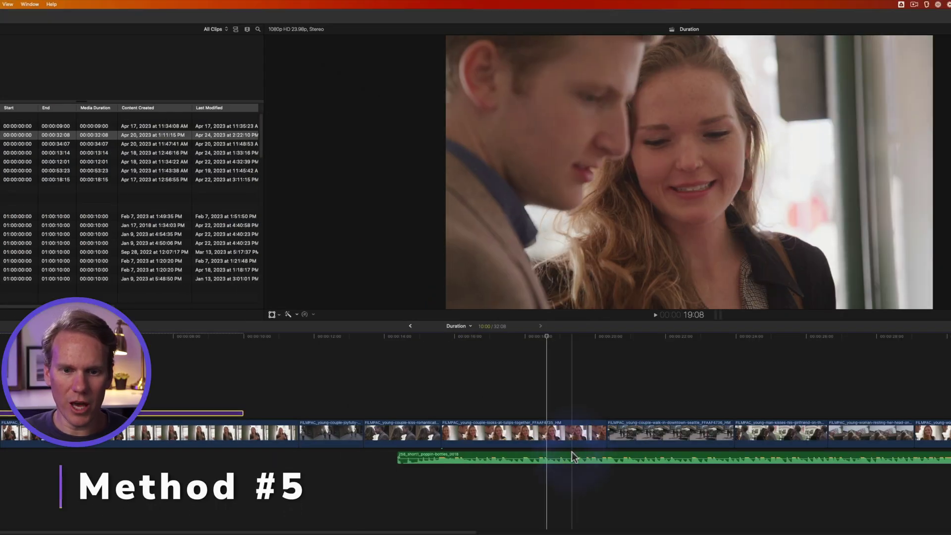
pyautogui.click(572, 453)
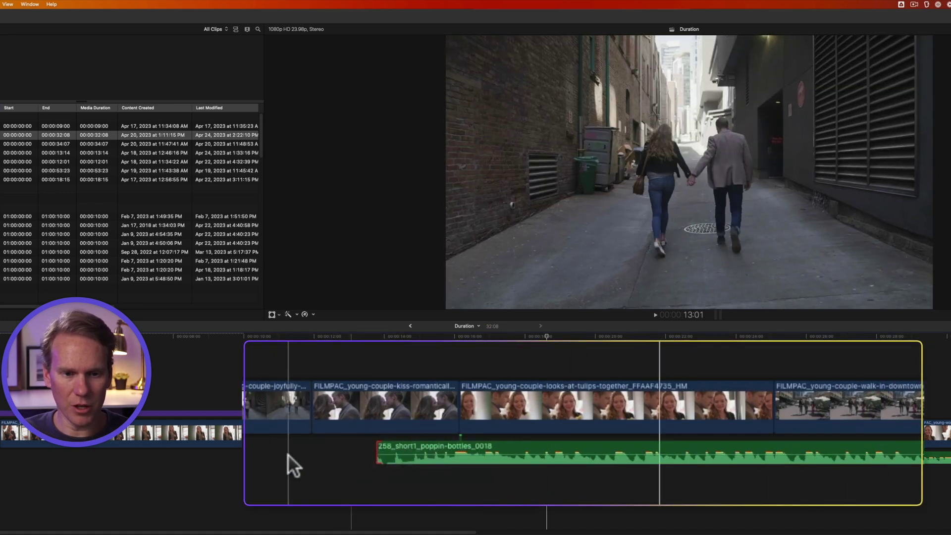
# - Nudge the poppin-bottles audio clip two and ten frames later, then one, ten and ten frames earlier
pyautogui.press('.')
pyautogui.press('.')
pyautogui.press('.')
pyautogui.press('.')
pyautogui.press('.')
pyautogui.press('.')
pyautogui.press('.')
pyautogui.press('.')
pyautogui.press('.')
pyautogui.press('.')
pyautogui.press('.')
pyautogui.press('.')
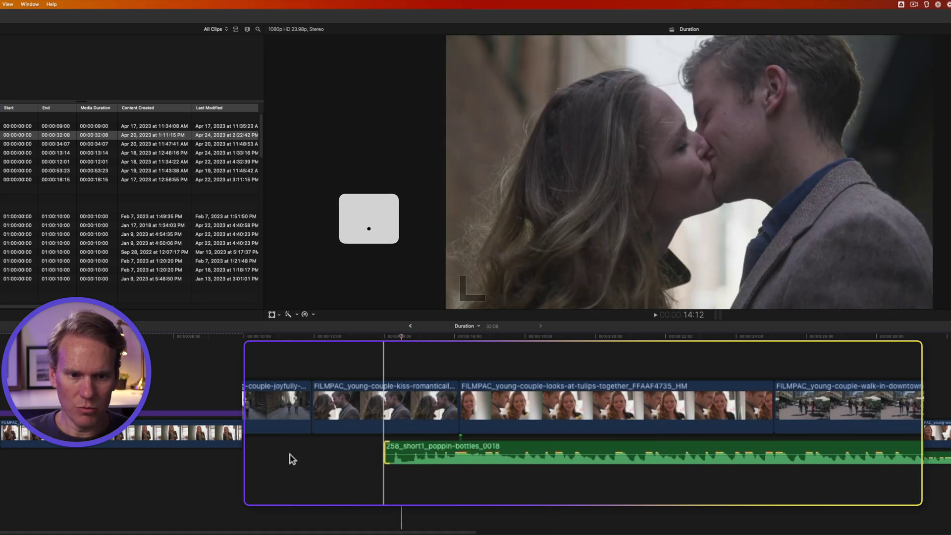
pyautogui.press('.')
pyautogui.press('.')
pyautogui.press('.')
pyautogui.press('.')
pyautogui.press('.')
pyautogui.press('.')
pyautogui.press('.')
pyautogui.press('.')
pyautogui.press('.')
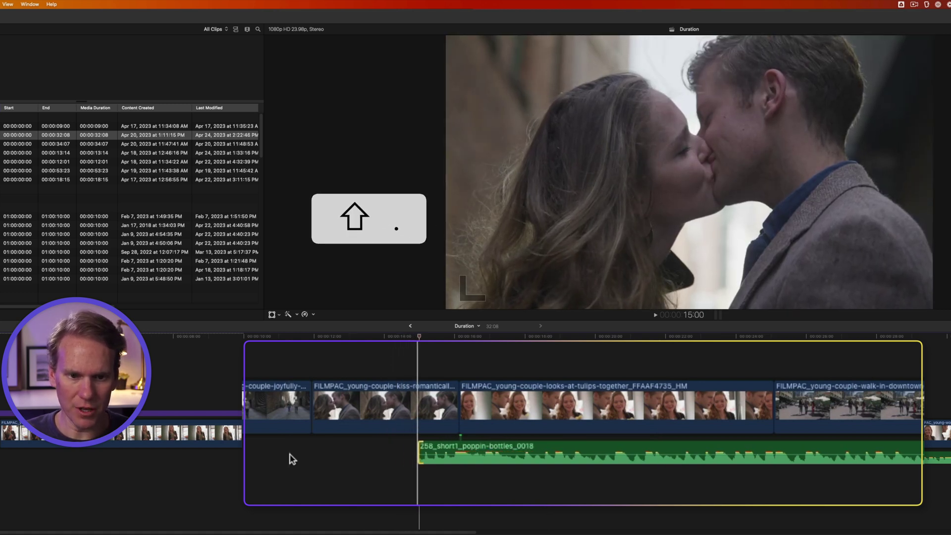
pyautogui.hotkey('shift', '.')
pyautogui.hotkey('shift', '.')
pyautogui.hotkey('shift', '.')
pyautogui.hotkey('shift', '.')
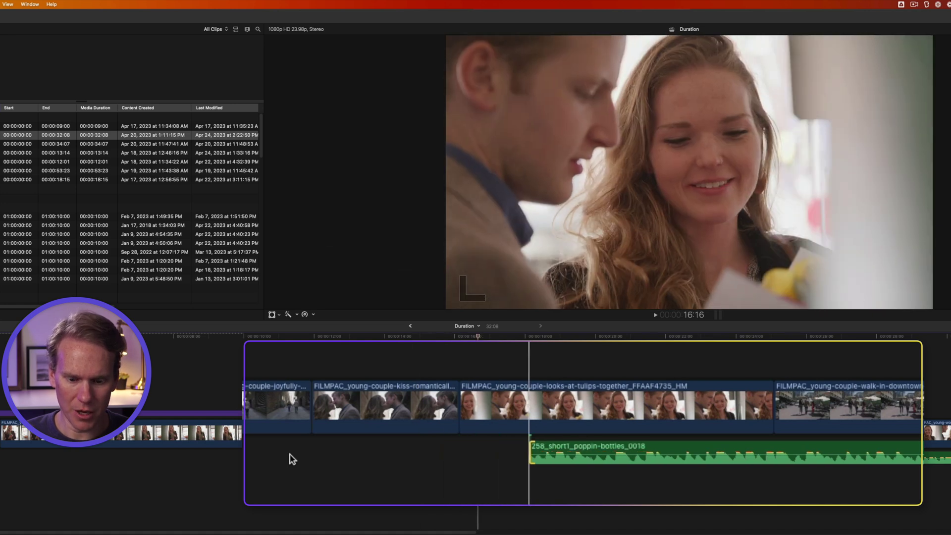
pyautogui.press(',')
pyautogui.press(',')
pyautogui.press(',')
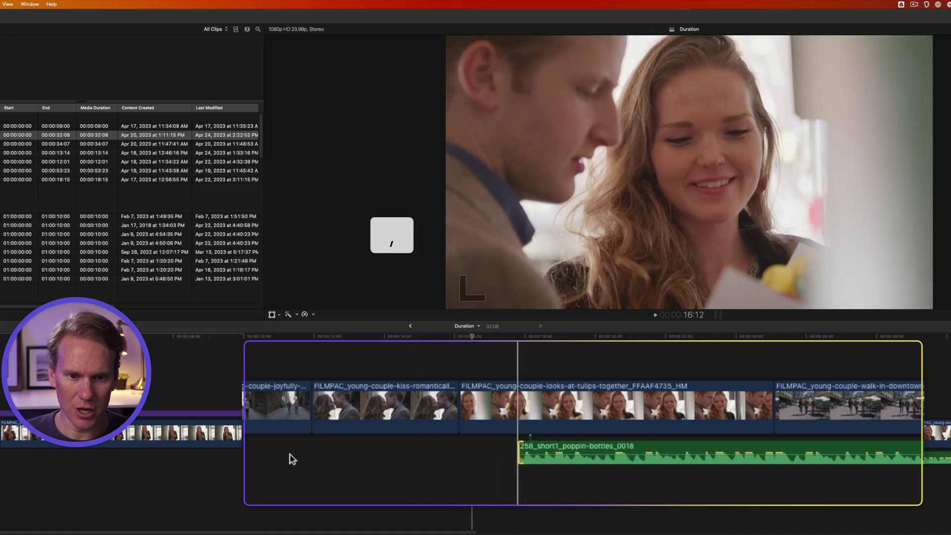
pyautogui.hotkey('shift', ',')
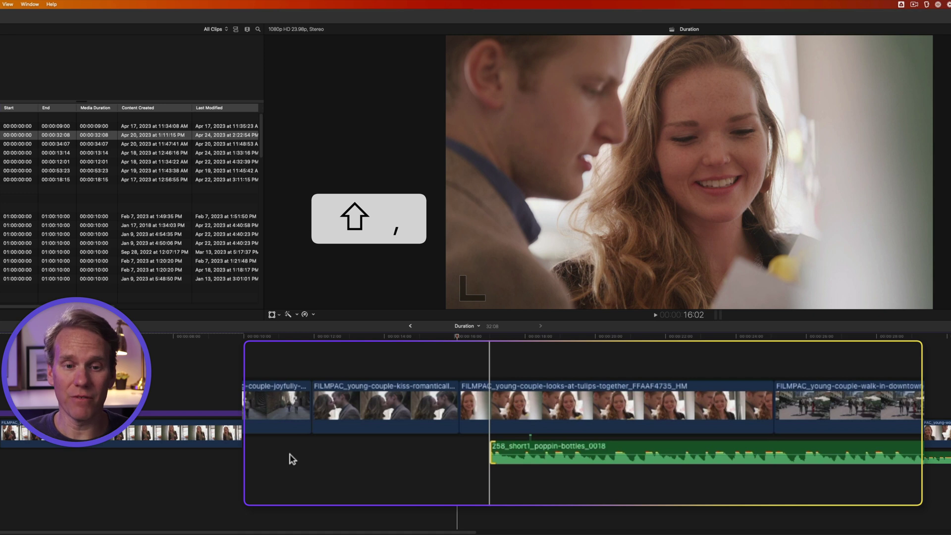
pyautogui.hotkey('shift', ',')
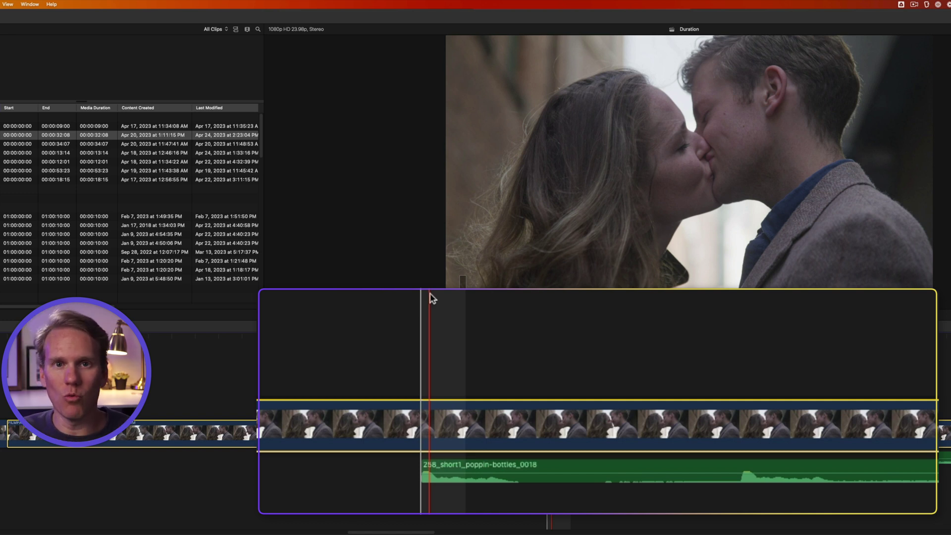
# - Reposition the poppin-bottles clip with Option-period/comma nudges of one and ten frames, ending near 16:17
pyautogui.click(446, 462)
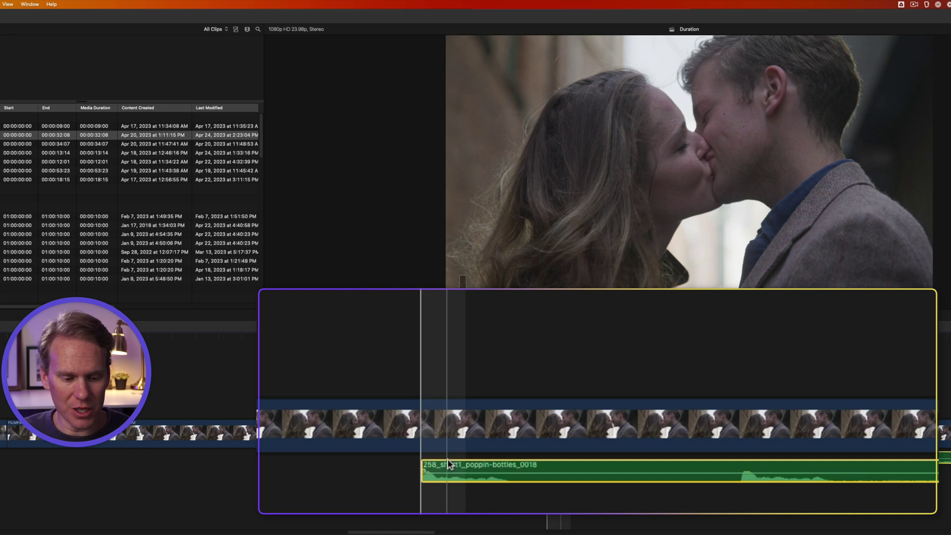
pyautogui.hotkey('alt', '.')
pyautogui.hotkey('alt', '.')
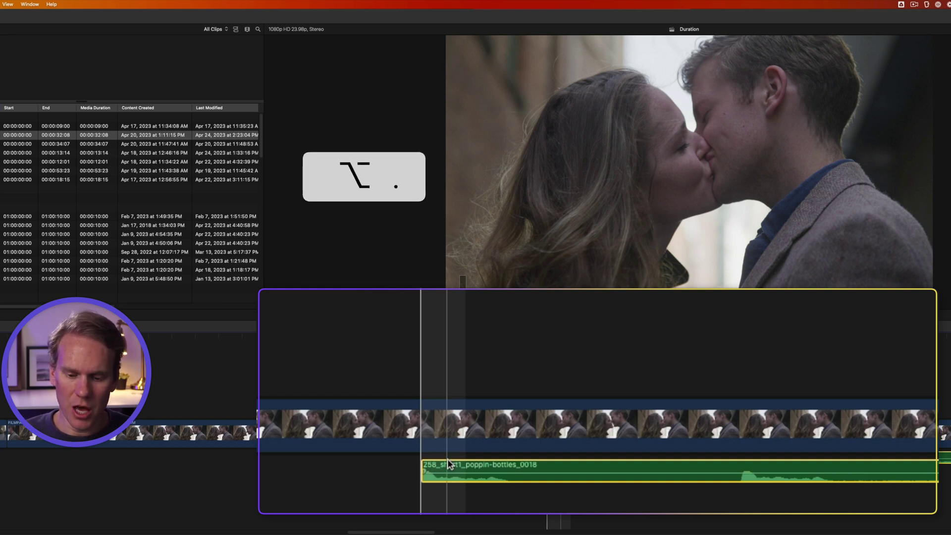
pyautogui.hotkey('alt', '.')
pyautogui.hotkey('alt', '.')
pyautogui.hotkey('alt', '.')
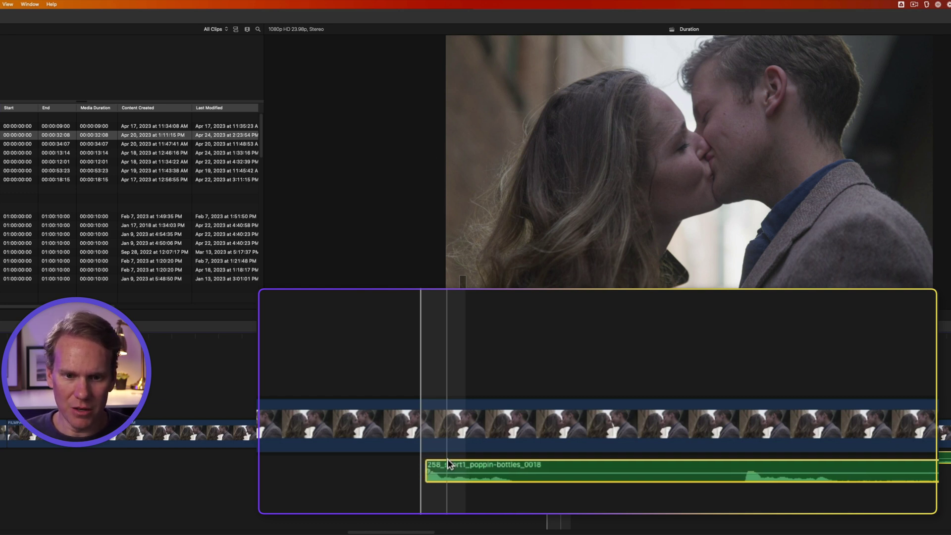
pyautogui.hotkey('alt', '.')
pyautogui.hotkey('alt', '.')
pyautogui.hotkey('alt', '.')
pyautogui.hotkey('alt', '.')
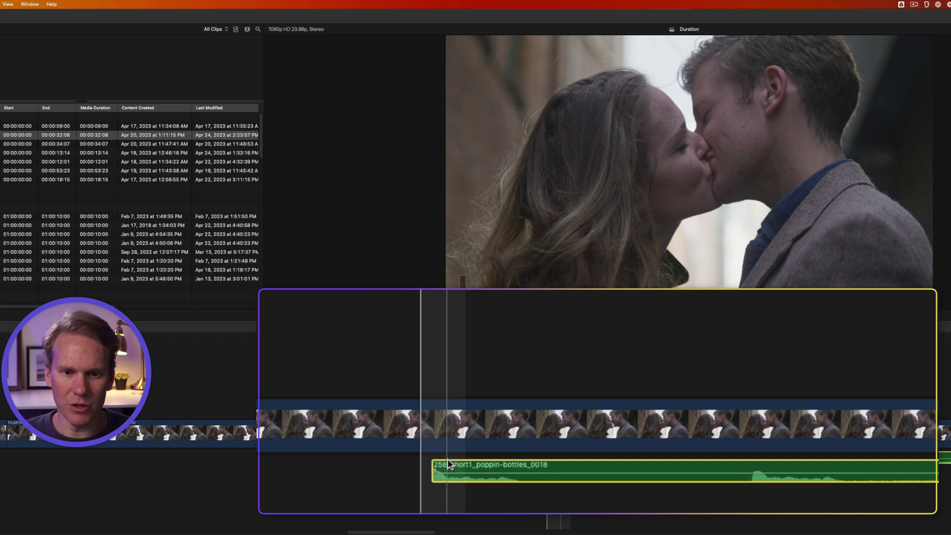
pyautogui.hotkey('alt', ',')
pyautogui.hotkey('alt', ',')
pyautogui.hotkey('alt', ',')
pyautogui.hotkey('alt', ',')
pyautogui.hotkey('alt', ',')
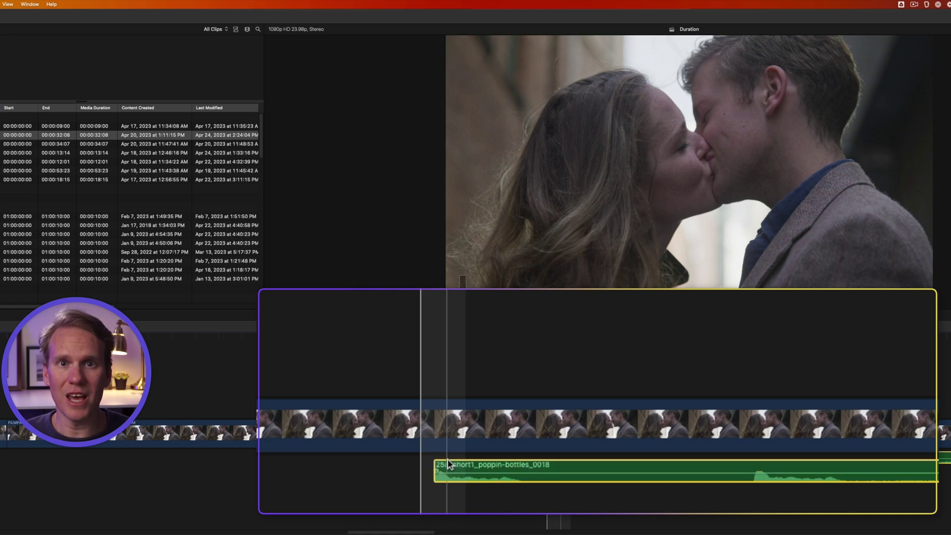
pyautogui.hotkey('shift', 'alt', '.')
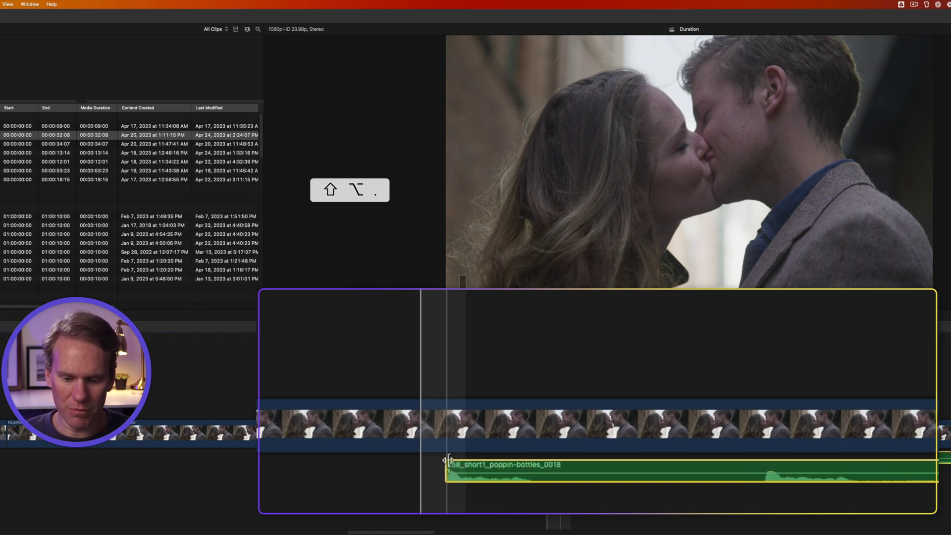
pyautogui.hotkey('shift', 'alt', ',')
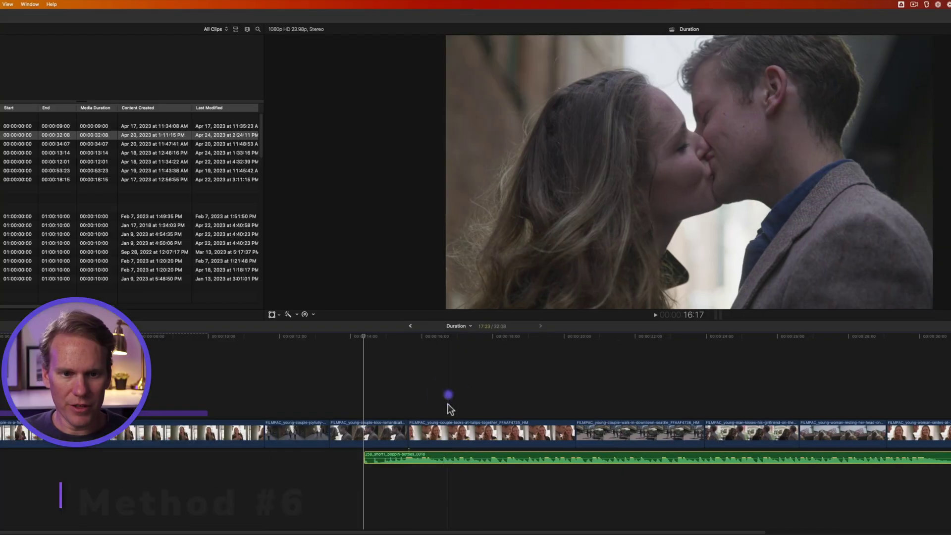
# - Extend the tulips clip's start edit to the playhead at 16:13, shortening the project to 31:10
pyautogui.click(412, 430)
pyautogui.press('l')
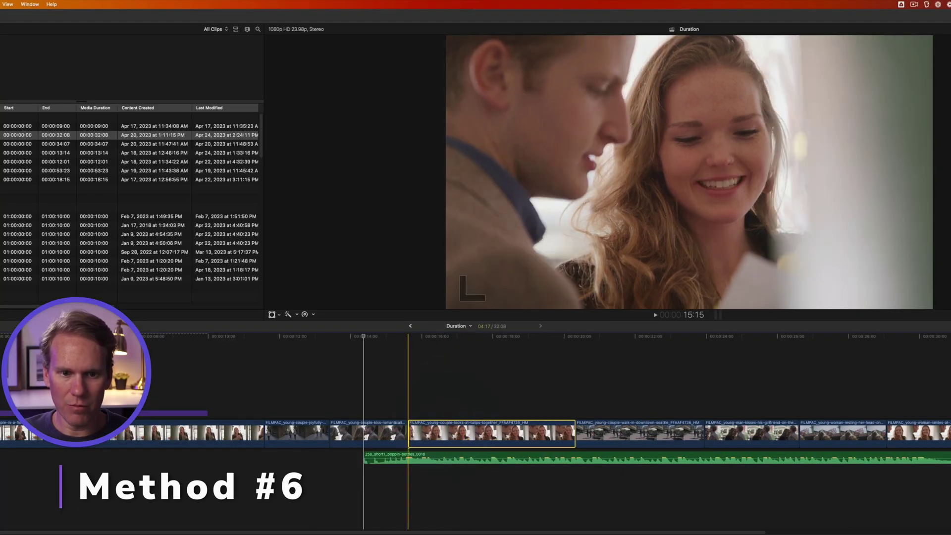
pyautogui.click(430, 336)
pyautogui.moveTo(431, 335); pyautogui.dragTo(442, 336)
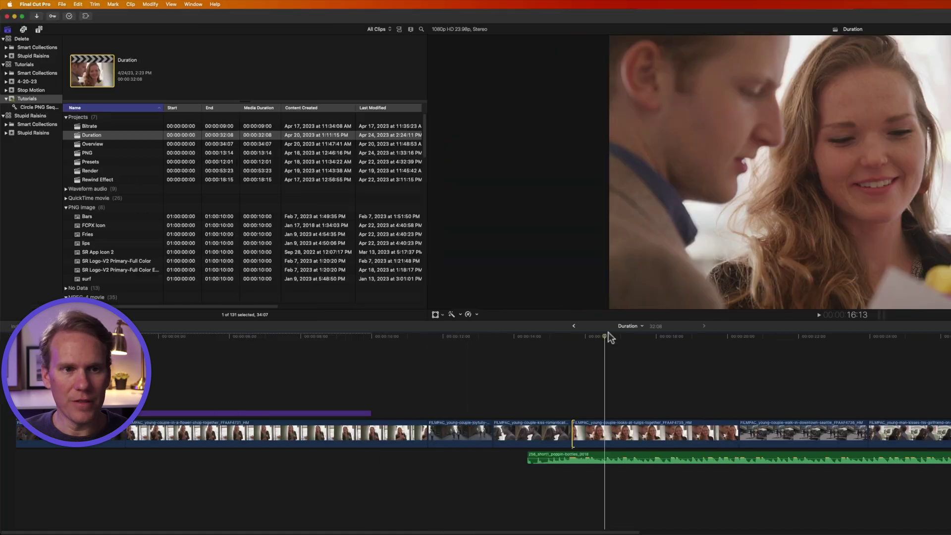
pyautogui.click(95, 4)
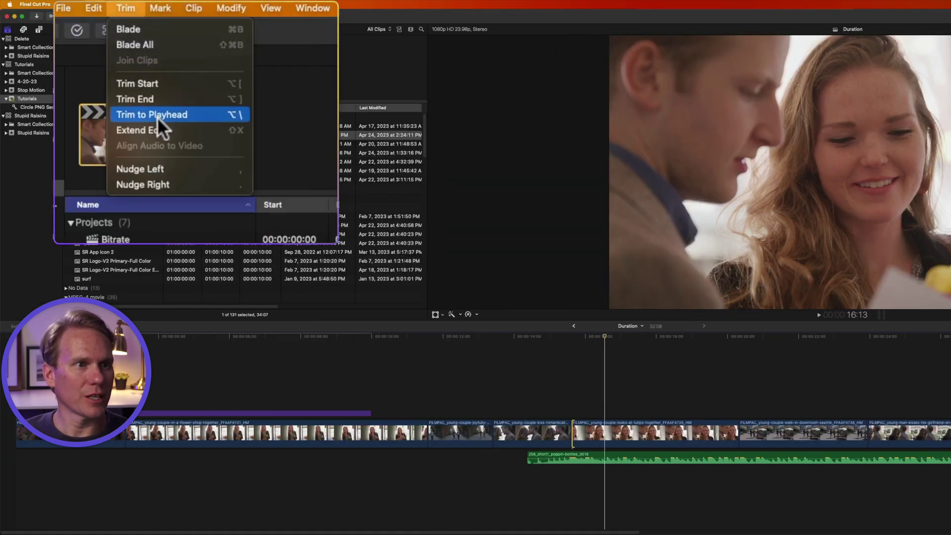
pyautogui.click(160, 127)
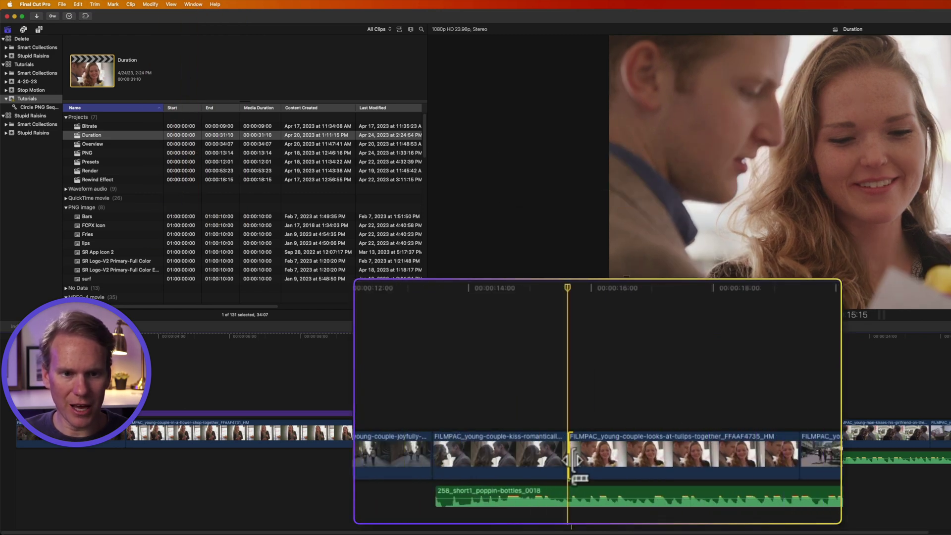
# - Extend the tulips clip's end edit with Shift-X to a later playhead point in the walking shot
pyautogui.moveTo(800, 453); pyautogui.dragTo(842, 453)
pyautogui.click(625, 293)
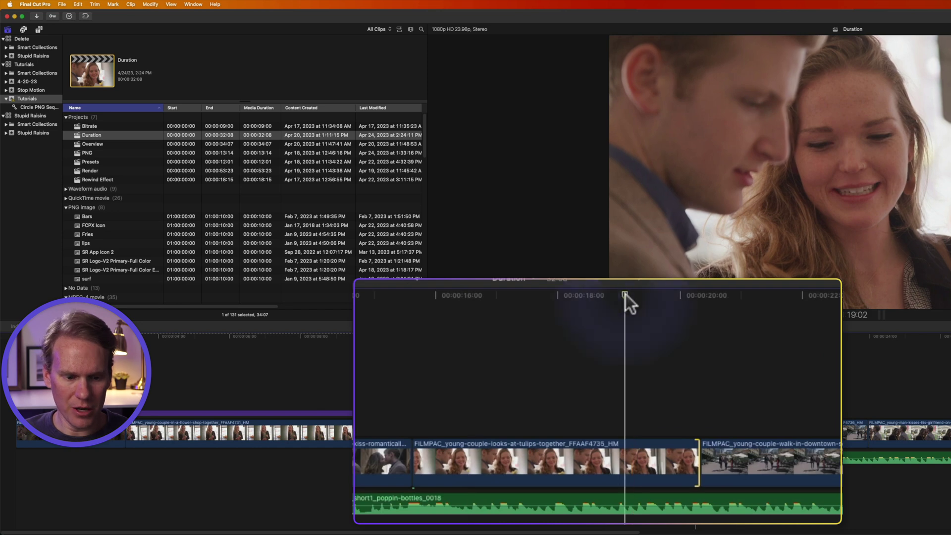
pyautogui.hotkey('shift', 'x')
pyautogui.press('super+z')
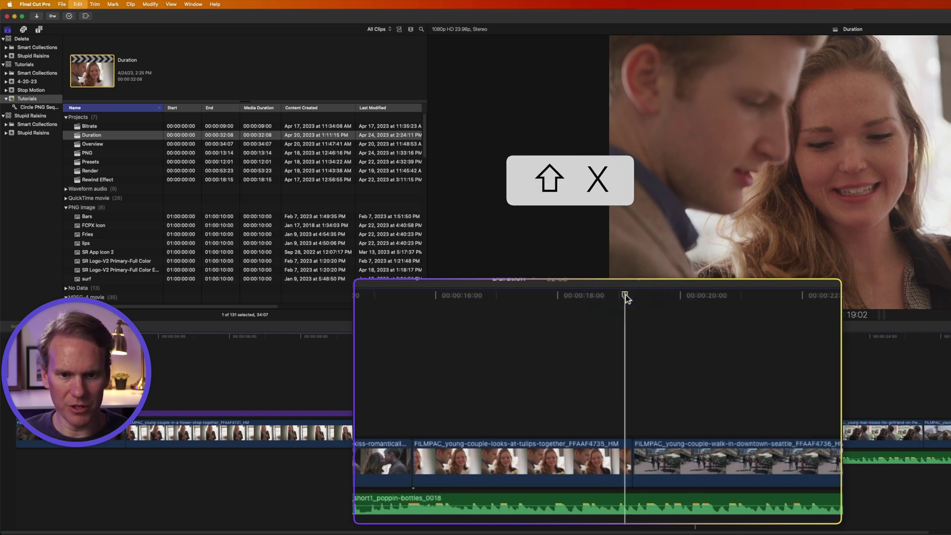
pyautogui.click(774, 293)
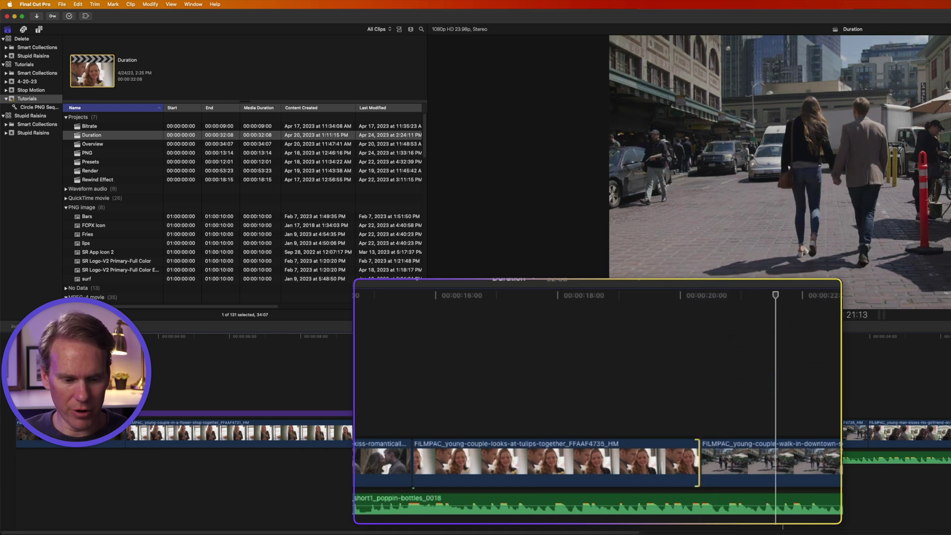
pyautogui.hotkey('shift', 'x')
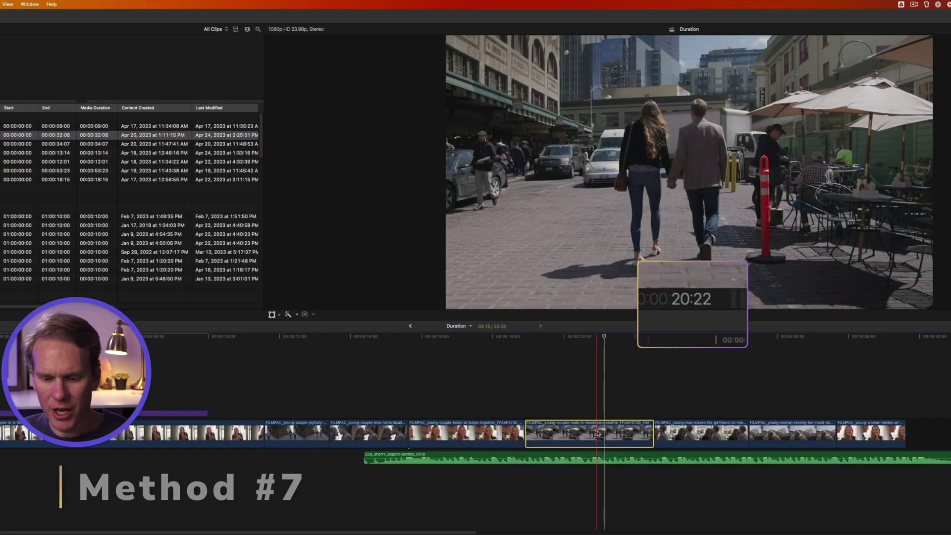
# - Try a +3:00 timecode offset on the clip, then undo it
pyautogui.press('+')
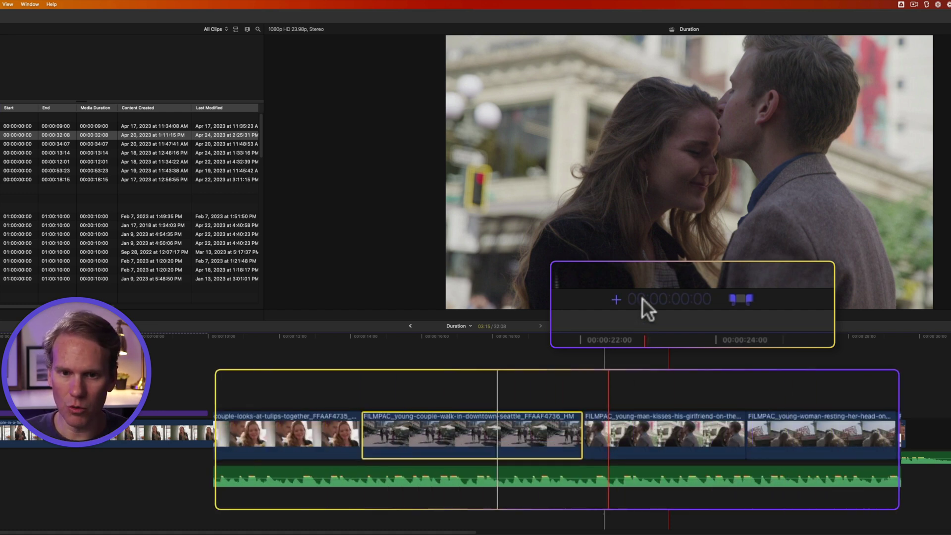
pyautogui.write('300')
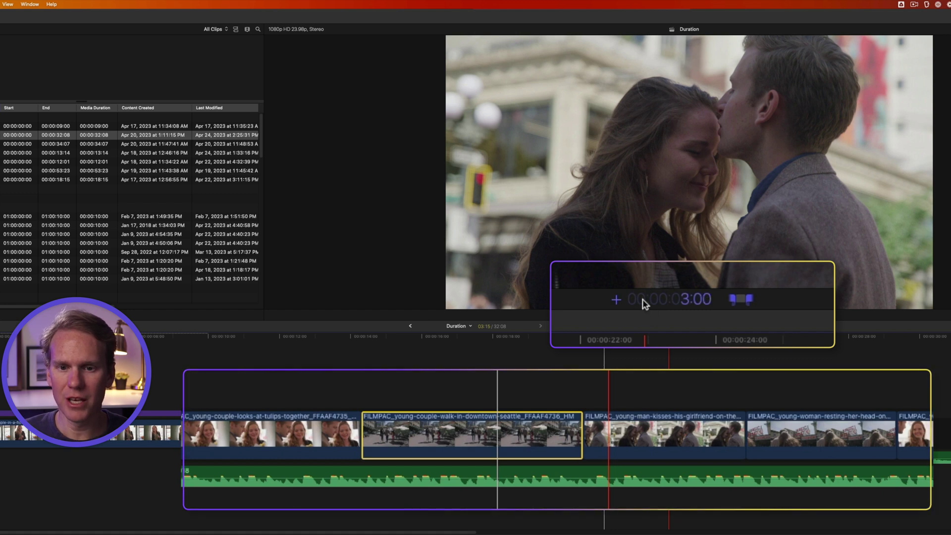
pyautogui.press('Return')
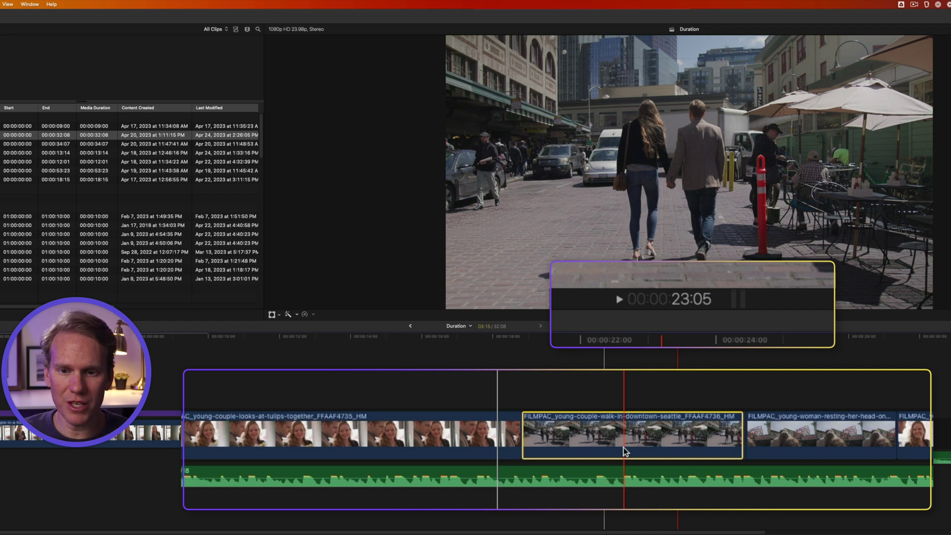
pyautogui.click(670, 409)
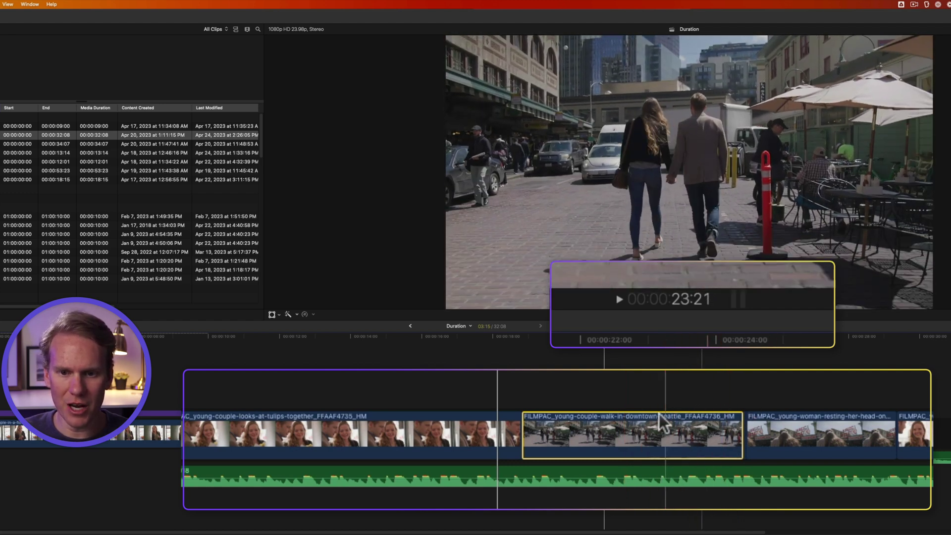
pyautogui.click(425, 436)
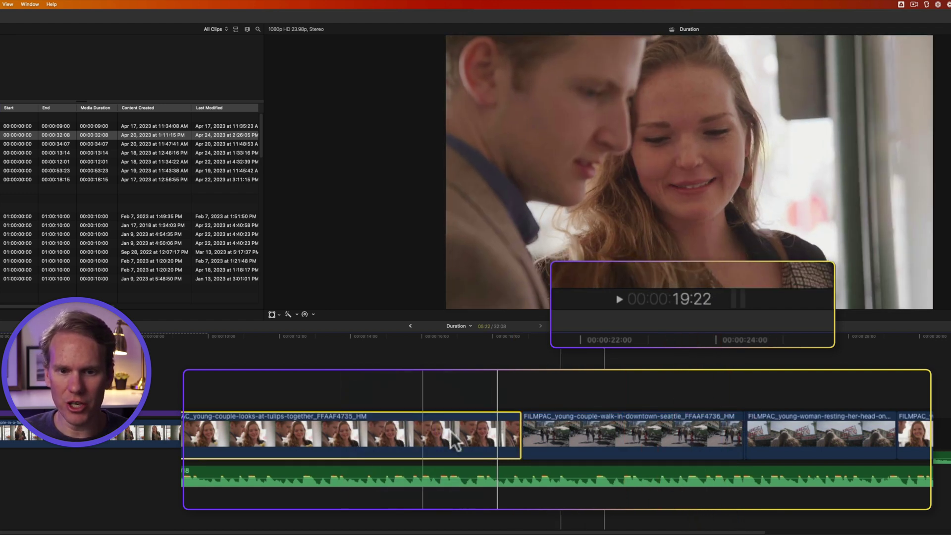
pyautogui.press('super+z')
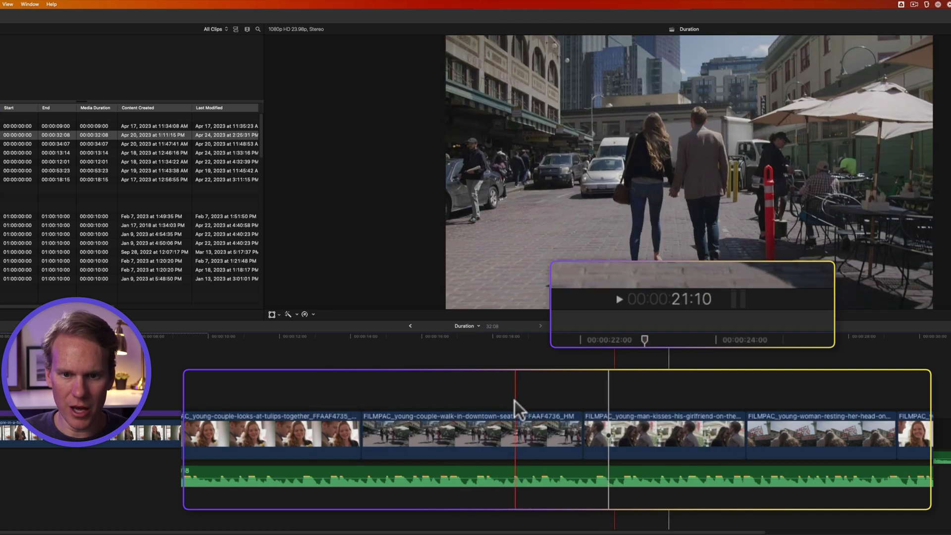
# - Shorten the walk-downtown clip by one second and check the neighbouring kiss and tulips clips
pyautogui.click(498, 427)
pyautogui.click(497, 431)
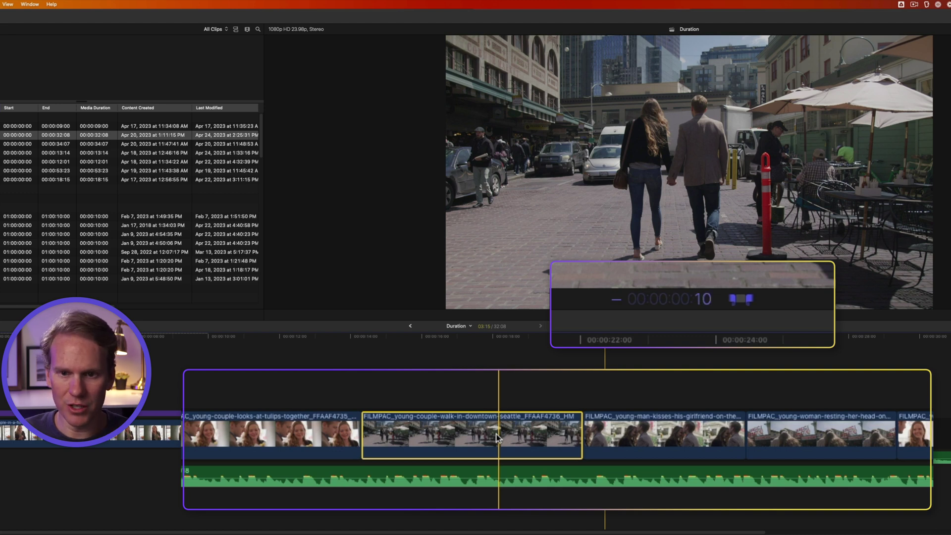
pyautogui.press('Return')
pyautogui.click(611, 435)
pyautogui.click(391, 432)
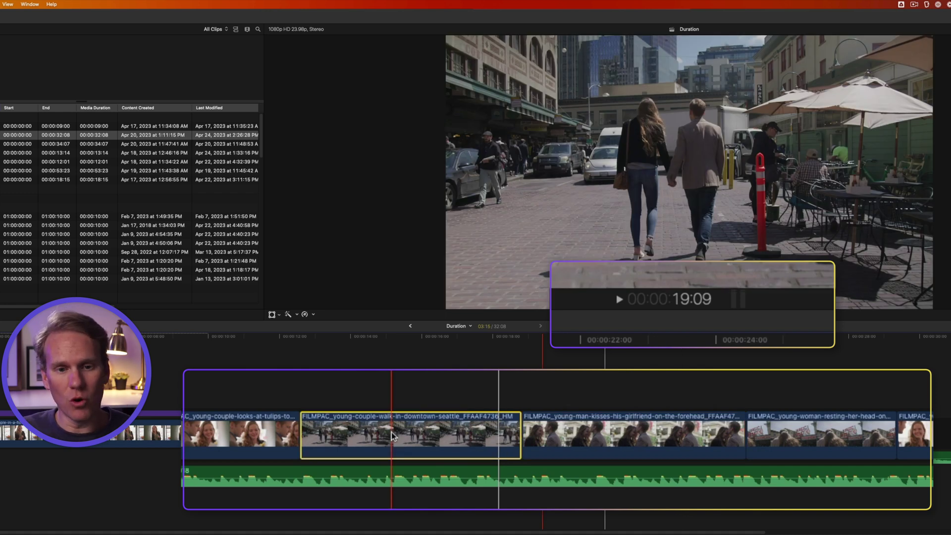
pyautogui.click(266, 434)
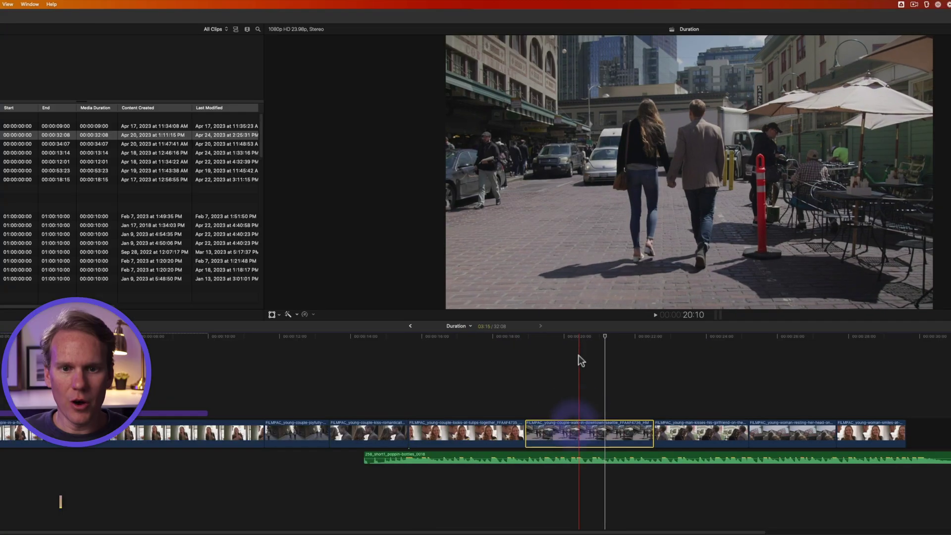
# - Trim the walk-downtown clip's start and end to skimmed frames with Option-[ and Option-], leaving it 2:19
pyautogui.moveTo(587, 337); pyautogui.dragTo(376, 348)
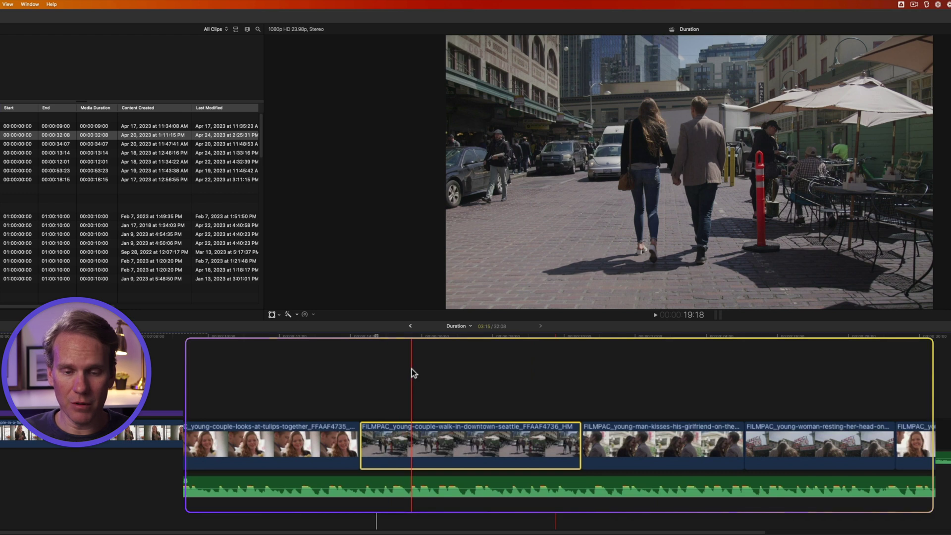
pyautogui.hotkey('alt', '[')
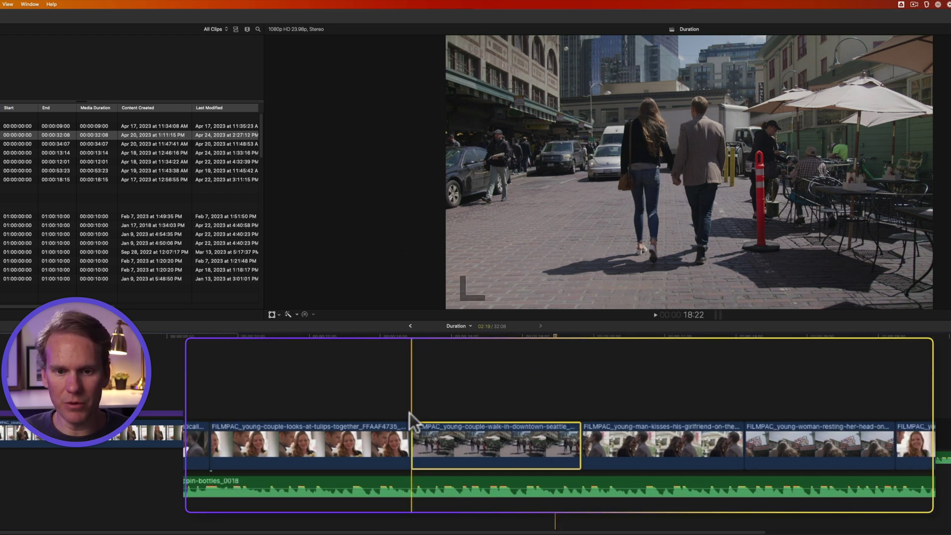
pyautogui.click(329, 377)
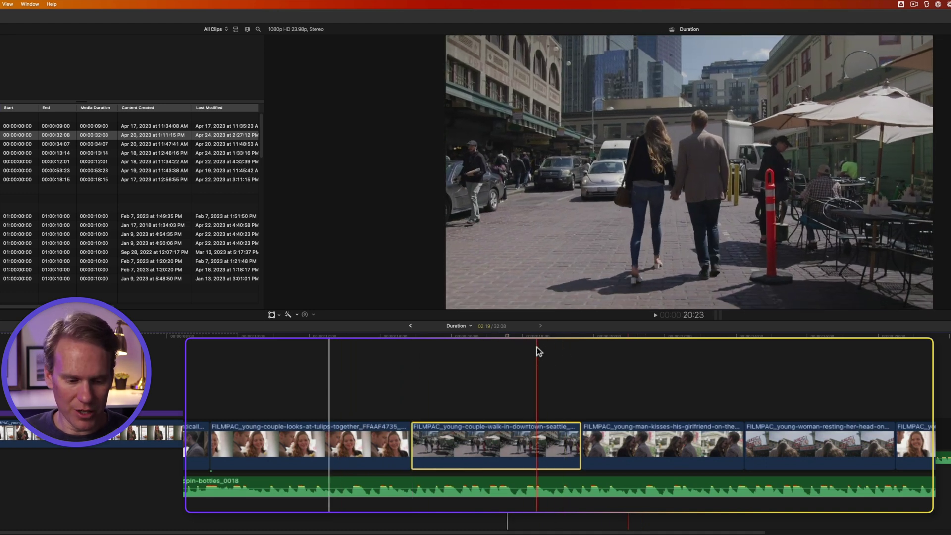
pyautogui.hotkey('alt', ']')
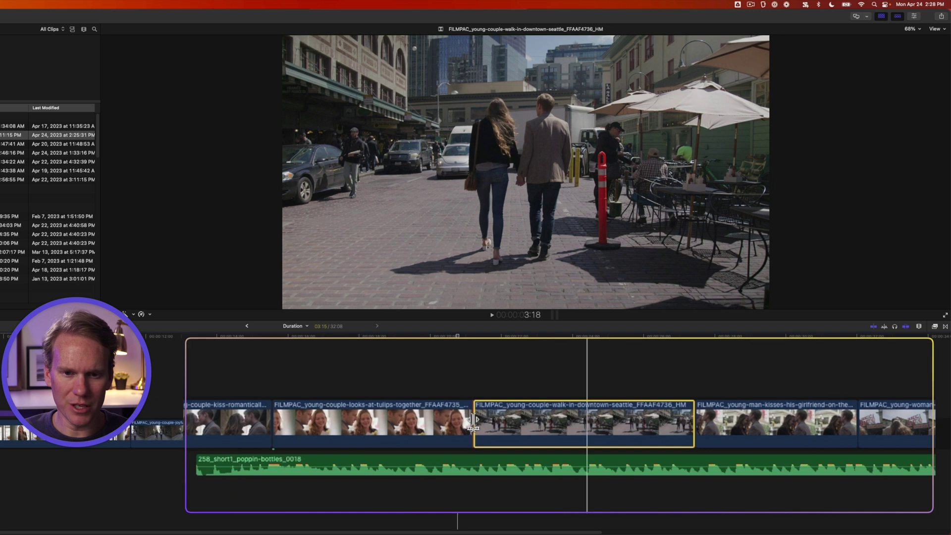
# - Roll the tulips-to-walk edit point earlier, then to 1:10 later than its original position
pyautogui.moveTo(473, 421); pyautogui.dragTo(506, 424)
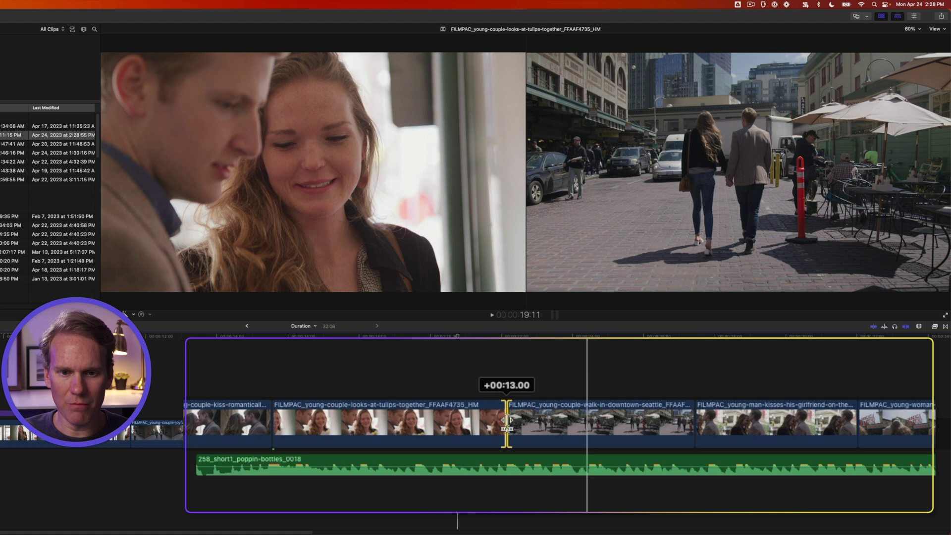
pyautogui.moveTo(507, 421); pyautogui.dragTo(559, 421)
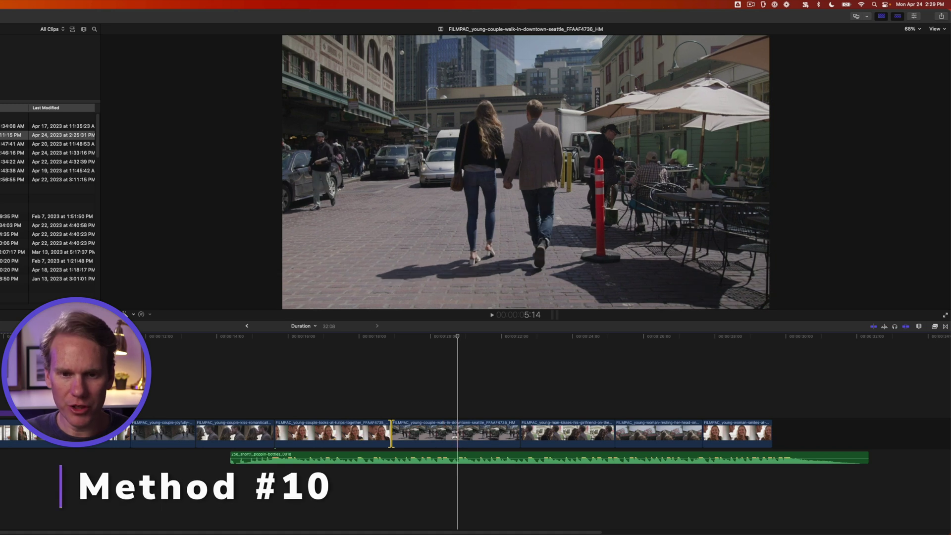
# - Slip the downtown walking clip's footage by -1:06, keeping its timeline position and length
pyautogui.moveTo(454, 434); pyautogui.dragTo(452, 435)
pyautogui.moveTo(577, 425)
pyautogui.mouseDown()
pyautogui.moveTo(534, 436)
pyautogui.moveTo(575, 426)
pyautogui.mouseUp()
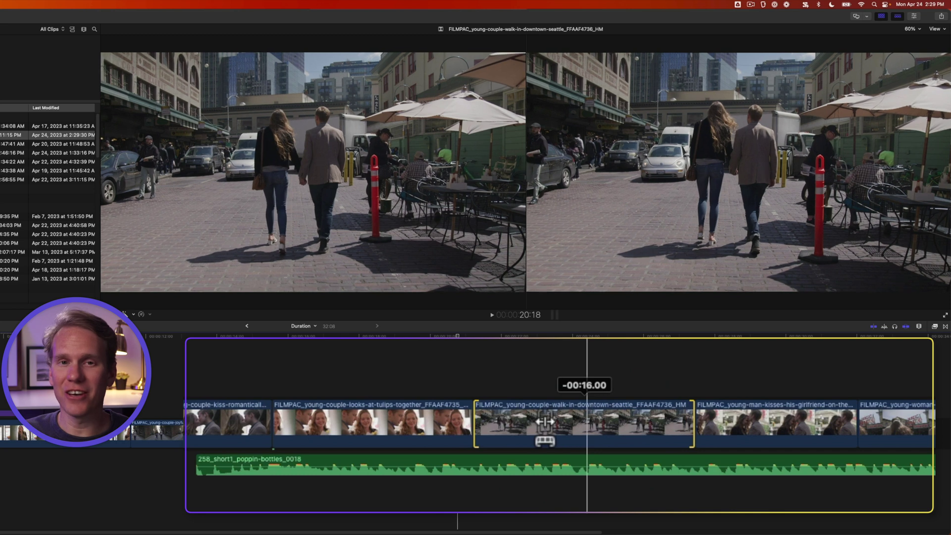
pyautogui.moveTo(541, 424); pyautogui.dragTo(541, 422)
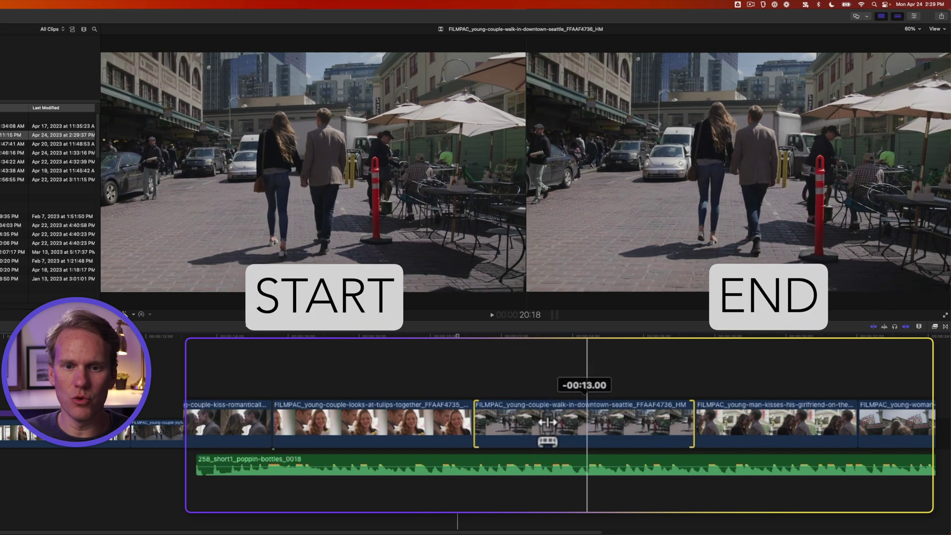
pyautogui.moveTo(616, 418); pyautogui.dragTo(607, 418)
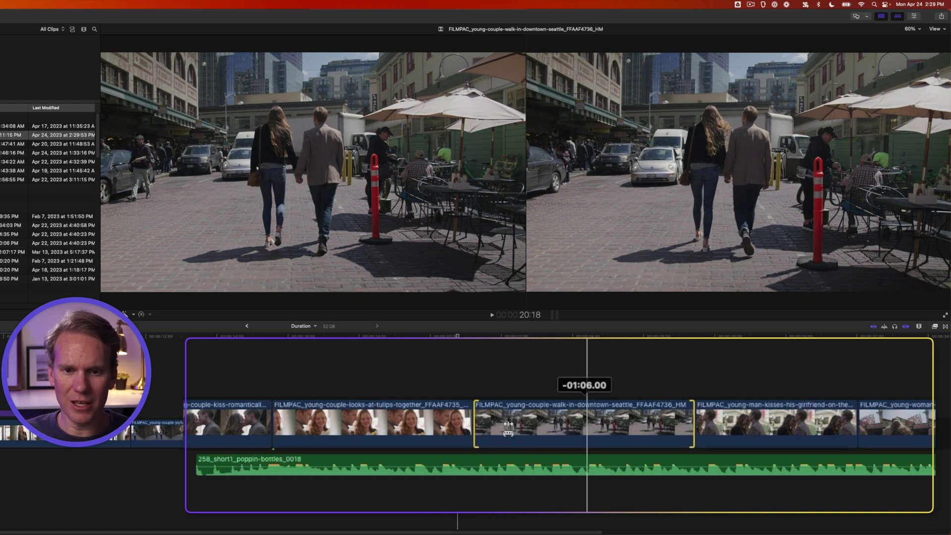
pyautogui.moveTo(508, 424); pyautogui.dragTo(508, 425)
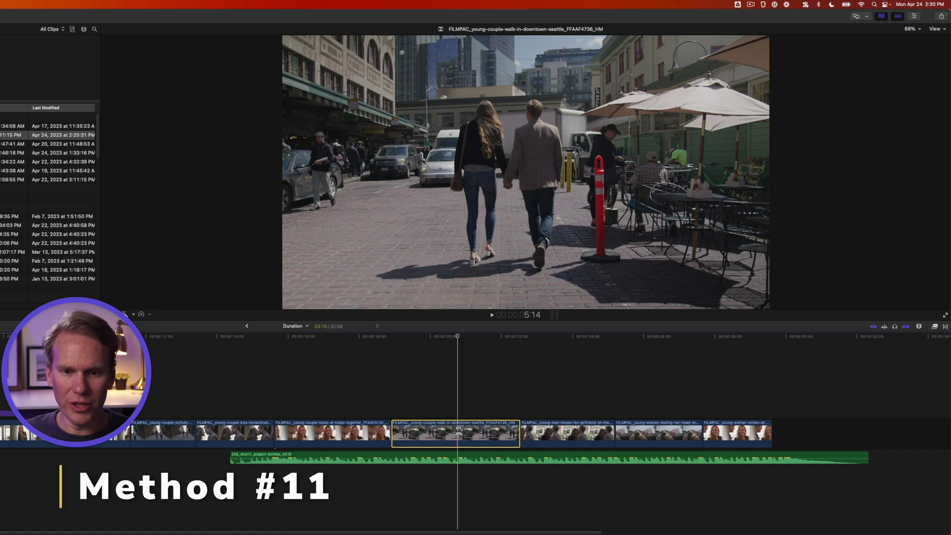
# - With Option held, slide the walking clip earlier between the tulips and forehead-kiss clips
pyautogui.press('alt')
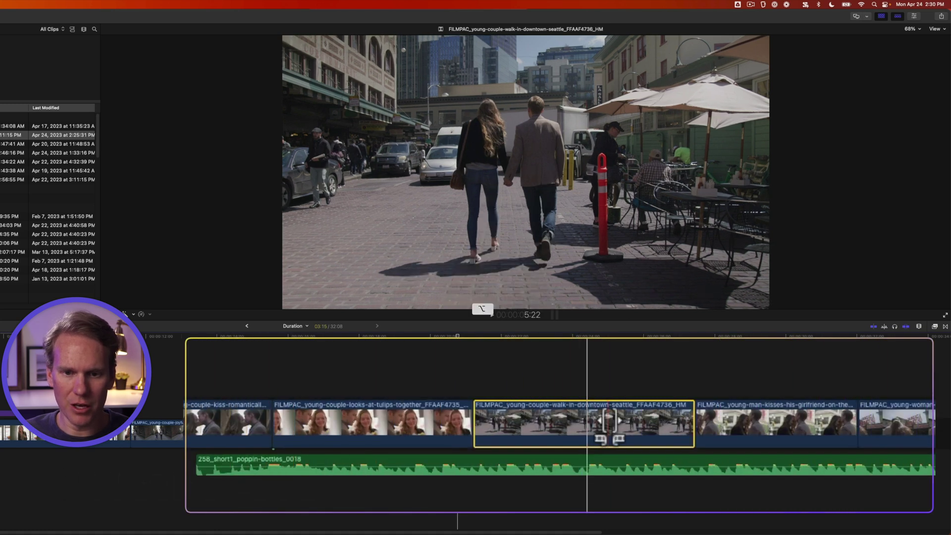
pyautogui.moveTo(608, 421)
pyautogui.mouseDown()
pyautogui.moveTo(567, 422)
pyautogui.moveTo(646, 422)
pyautogui.moveTo(570, 424)
pyautogui.moveTo(640, 422)
pyautogui.moveTo(582, 422)
pyautogui.moveTo(623, 422)
pyautogui.mouseUp()
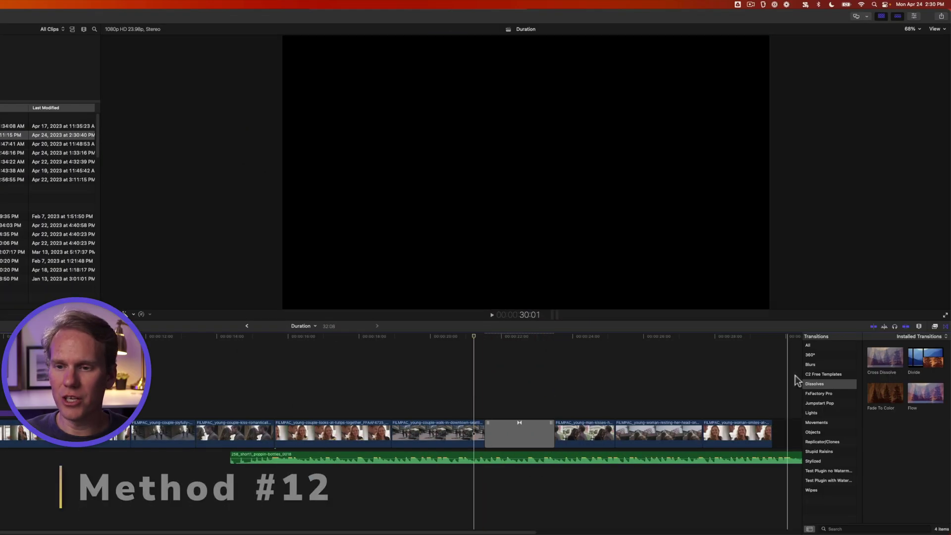
# - Widen the dissolve between the walking and forehead-kiss clips by dragging its edges in the Precision Editor
pyautogui.click(944, 328)
pyautogui.click(497, 432)
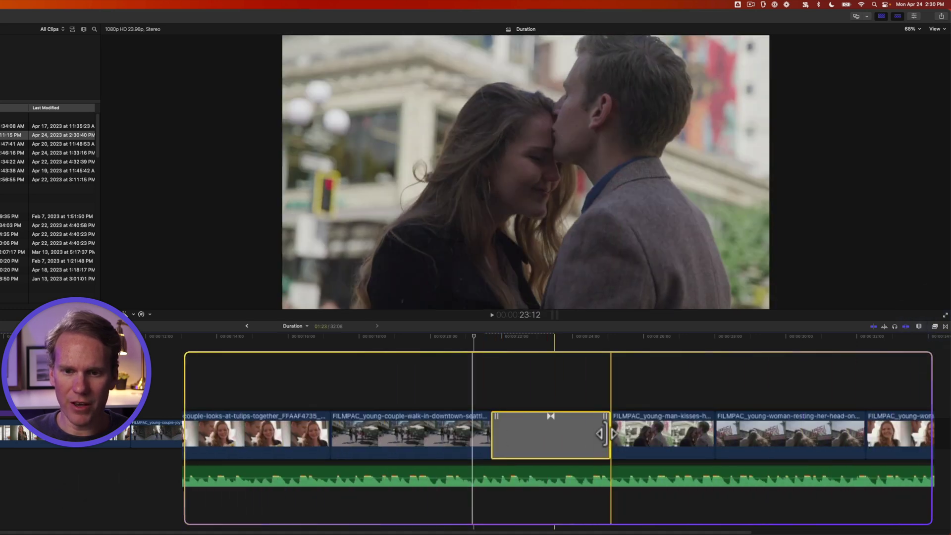
pyautogui.moveTo(553, 433); pyautogui.dragTo(643, 434)
pyautogui.doubleClick(552, 431)
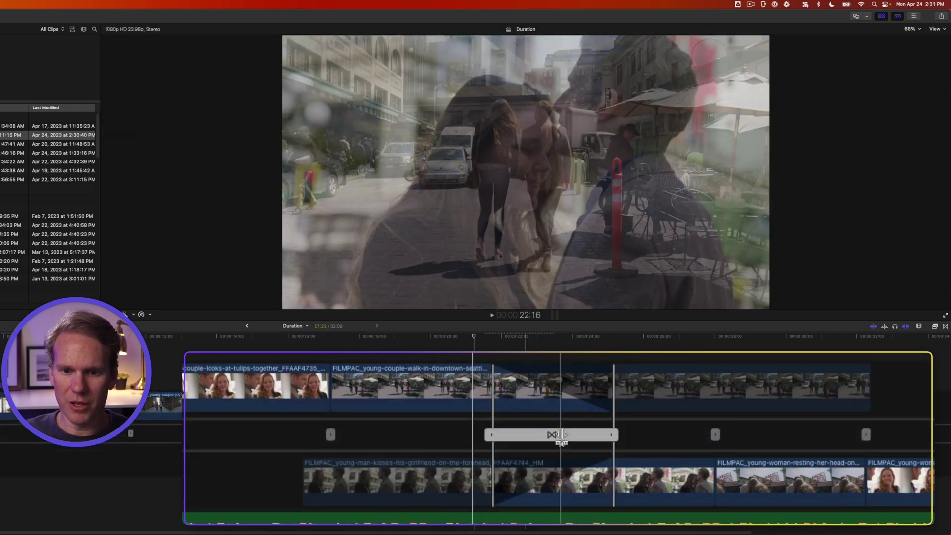
pyautogui.moveTo(617, 434); pyautogui.dragTo(568, 425)
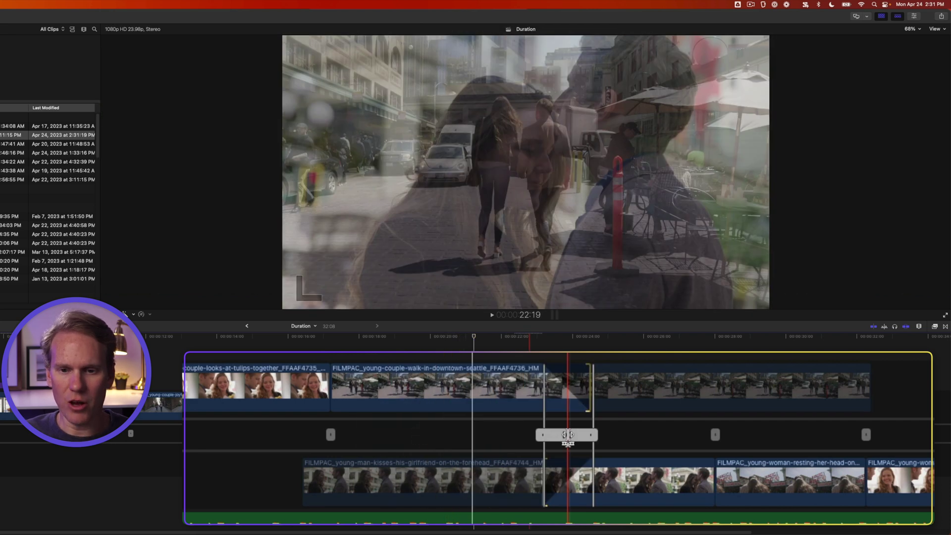
# - Set the dissolve's duration to exactly 2:00 and play it back
pyautogui.press('Escape')
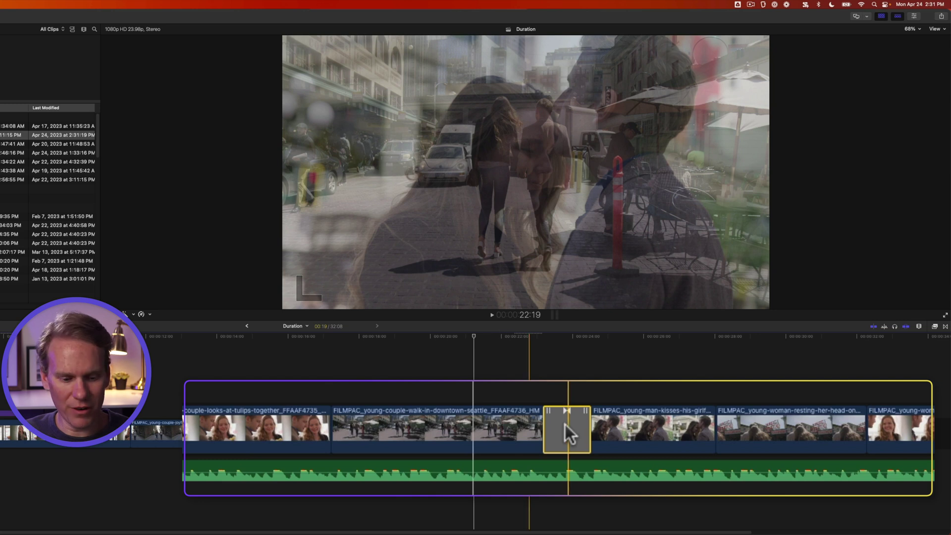
pyautogui.hotkey('ctrl', 'd')
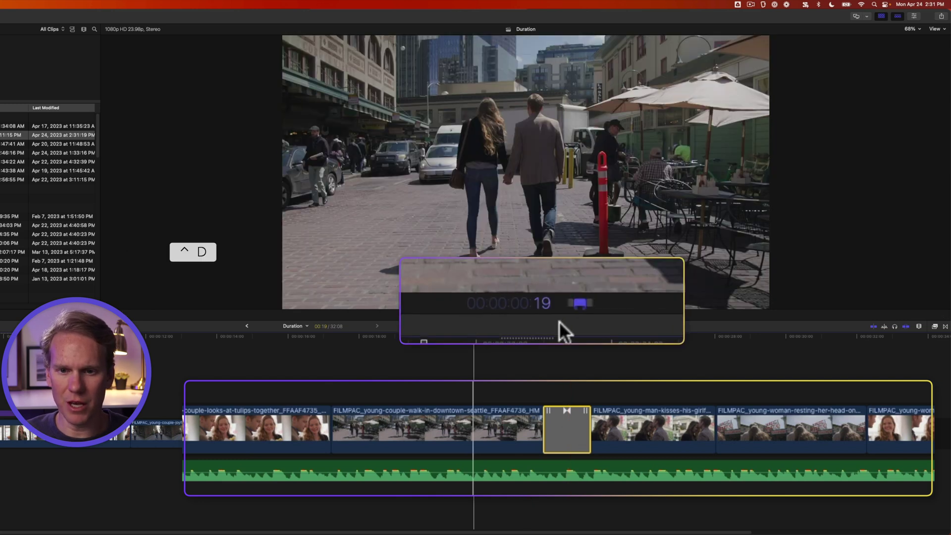
pyautogui.write('200')
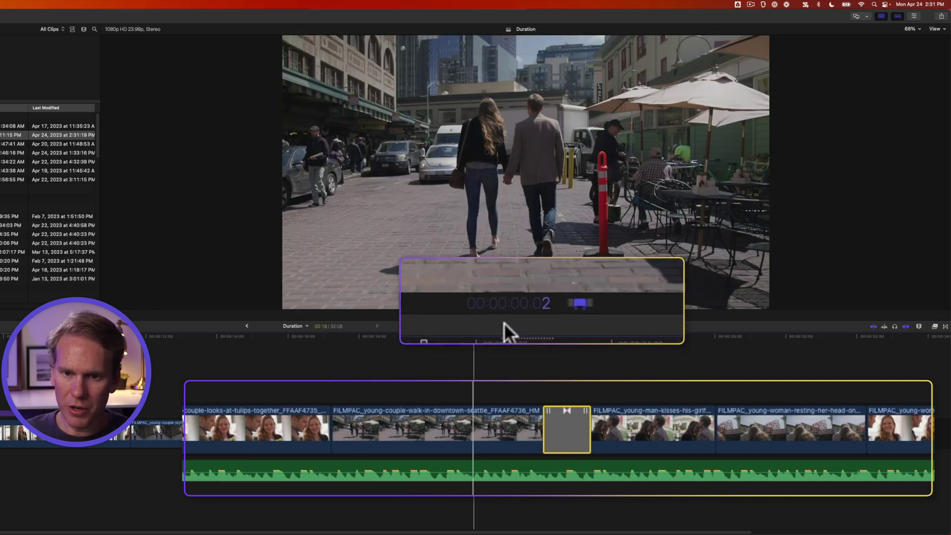
pyautogui.press('Return')
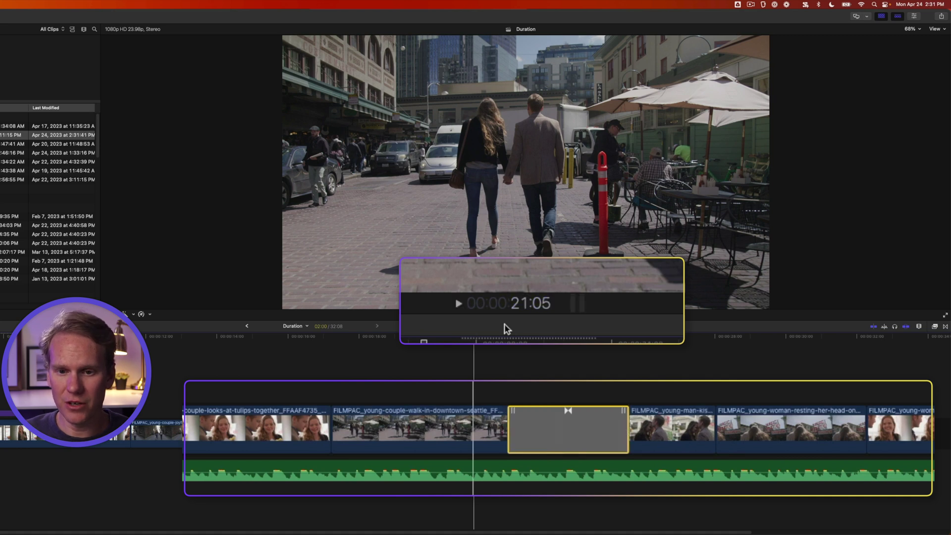
pyautogui.press('space')
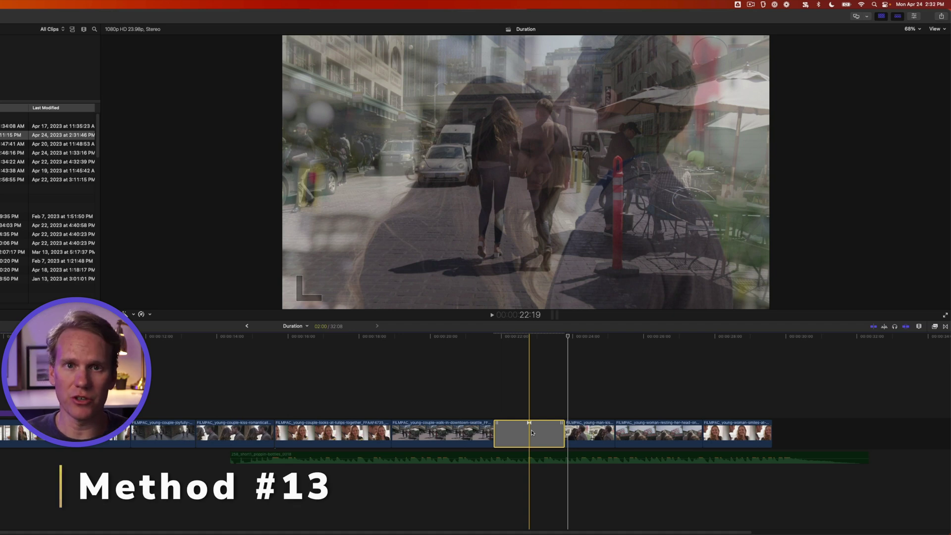
# - Set the default transition duration to 1.00 second and drop a Cross Dissolve onto an edit point
pyautogui.press('super+comma')
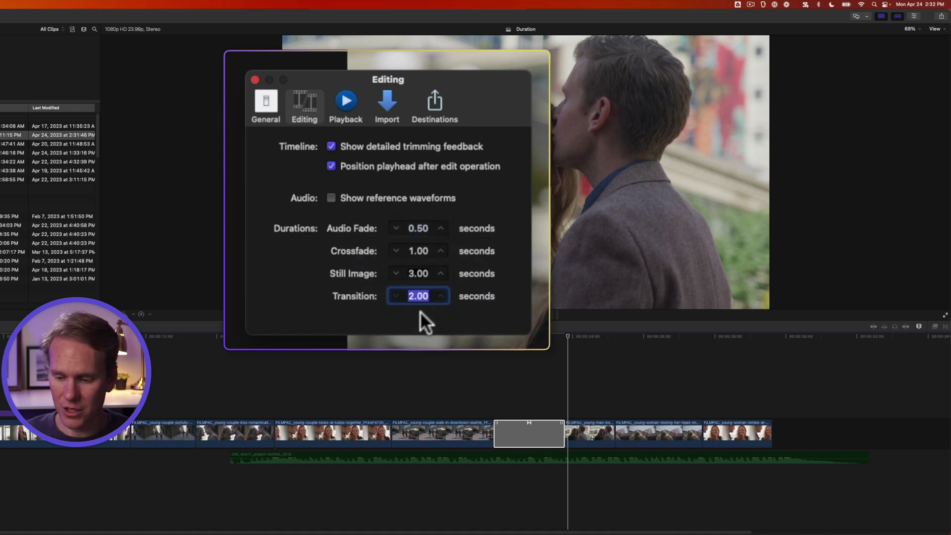
pyautogui.write('1')
pyautogui.press('Return')
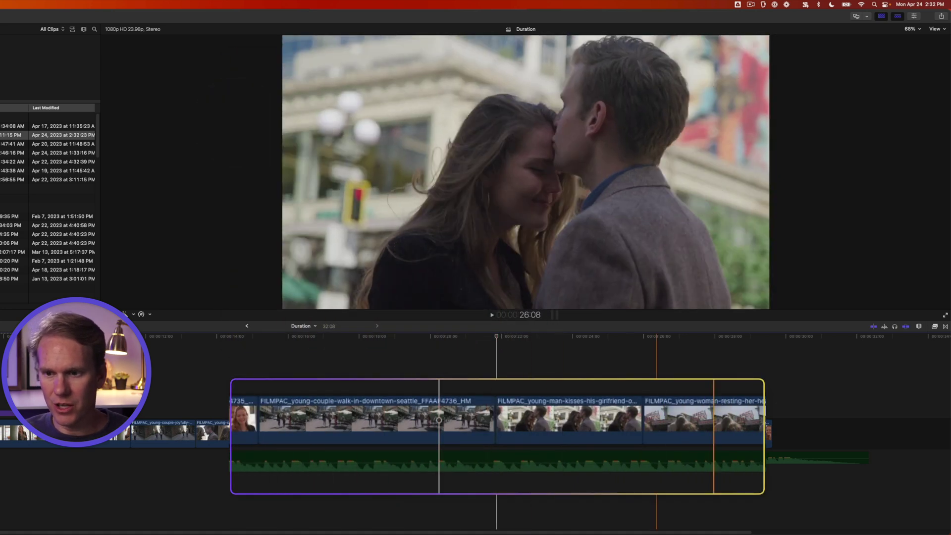
pyautogui.click(946, 325)
pyautogui.moveTo(880, 362); pyautogui.dragTo(490, 403)
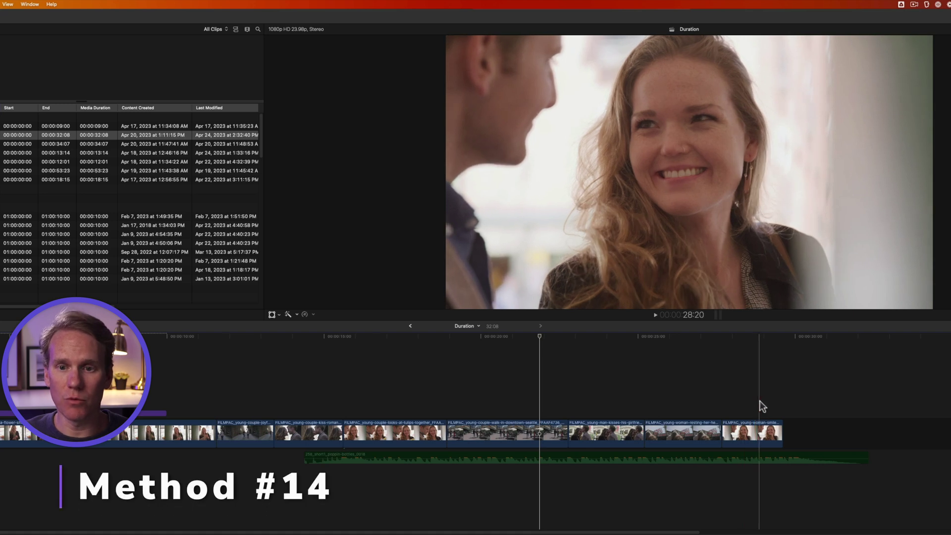
# - Set the selected clips to 2:00 each, then marquee-select the connected clips and the tulips clip beneath
pyautogui.moveTo(763, 400); pyautogui.dragTo(446, 408)
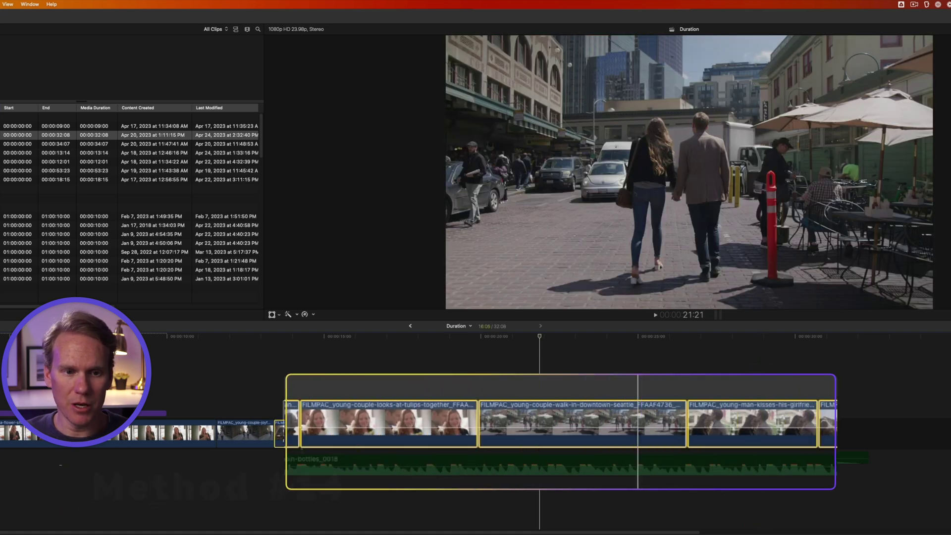
pyautogui.hotkey('ctrl', 'd')
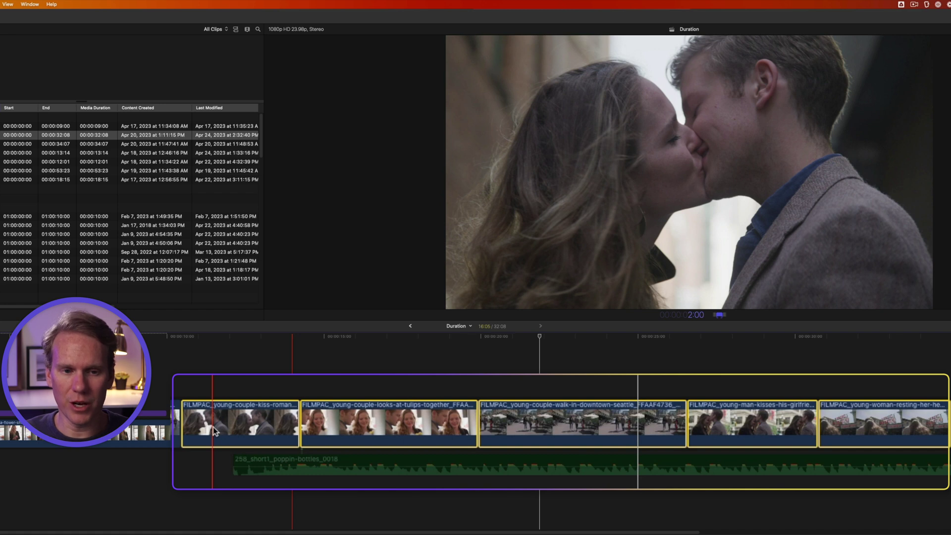
pyautogui.press('Return')
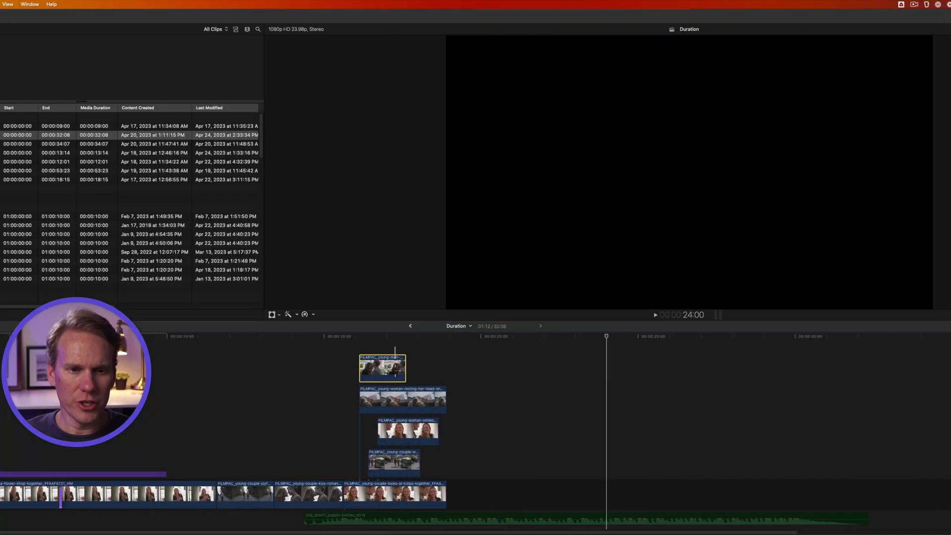
pyautogui.moveTo(353, 346); pyautogui.dragTo(448, 505)
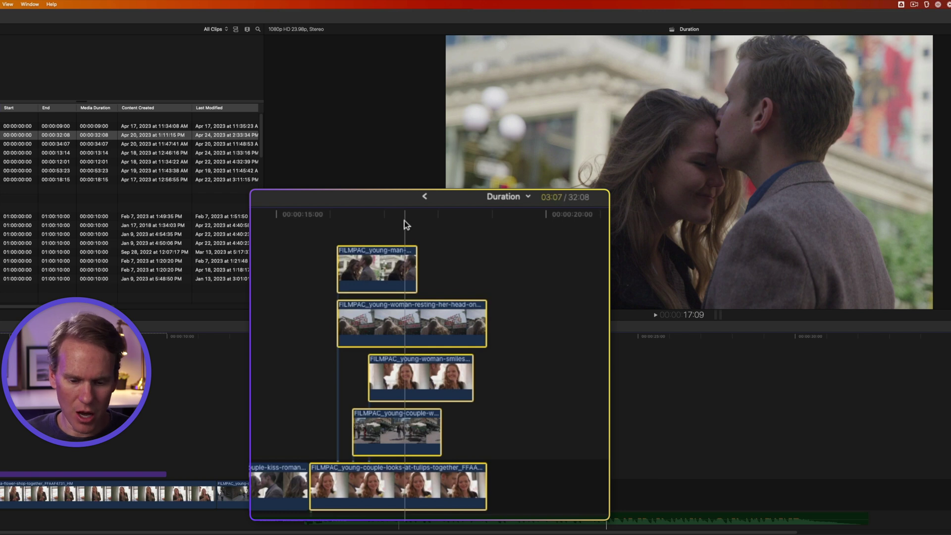
# - Try trimming the connected clips' ends to the skimmed frame at 19:17, undoing each attempt
pyautogui.hotkey('alt', ']')
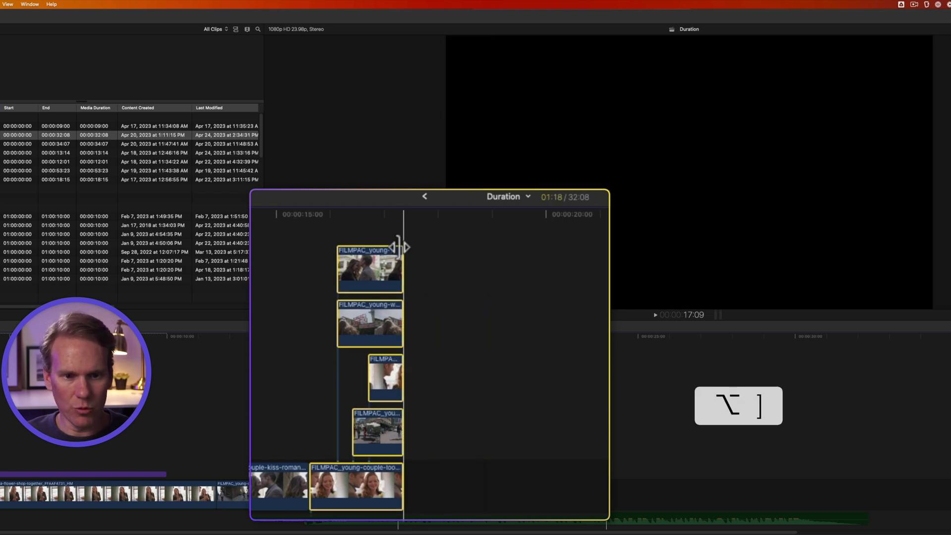
pyautogui.press('super+z')
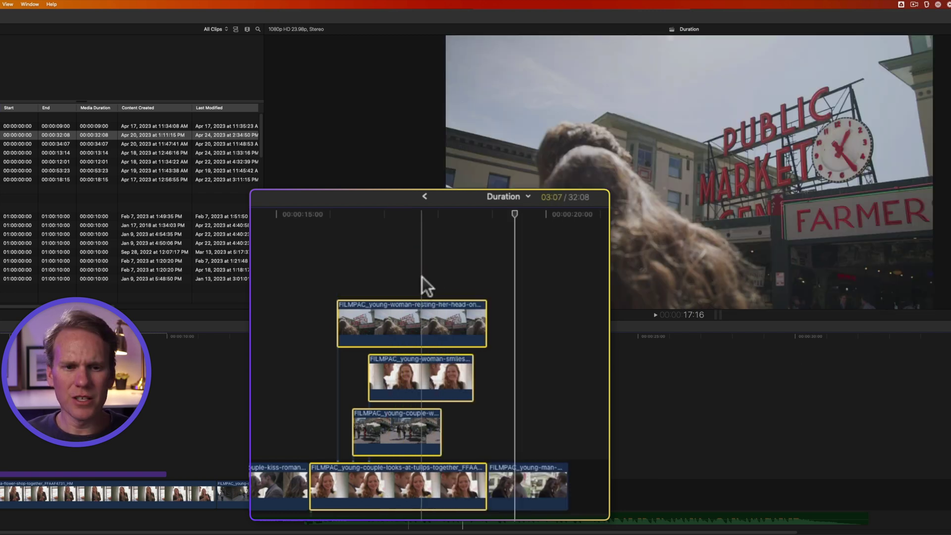
pyautogui.moveTo(515, 215); pyautogui.dragTo(531, 215)
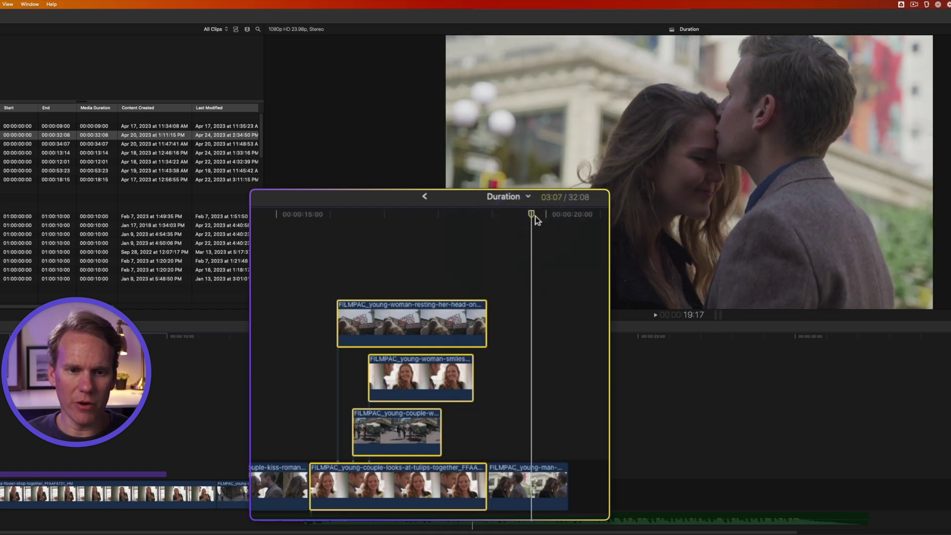
pyautogui.hotkey('alt', ']')
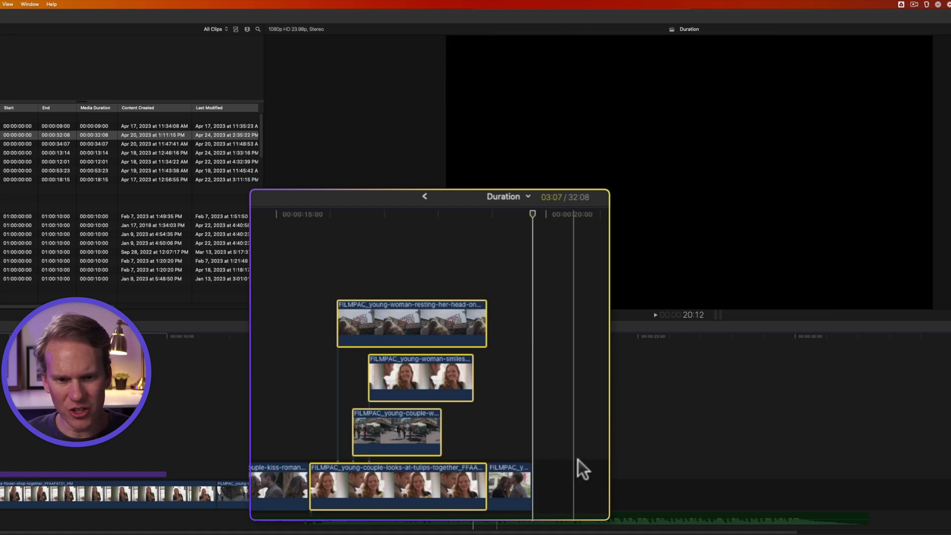
pyautogui.press('super+z')
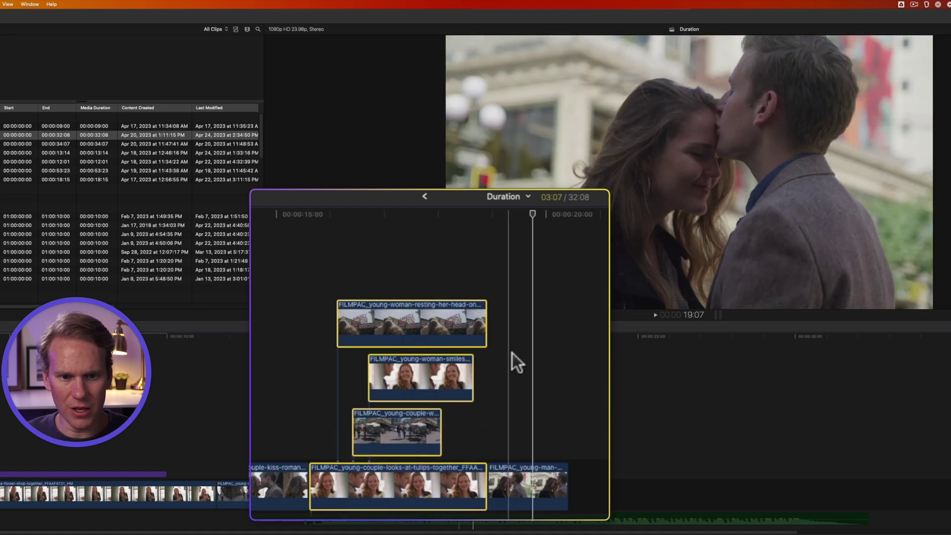
# - Lengthen the selected connected clips by 3:00, then trim their ends to the skimmed frame
pyautogui.press('super+equal')
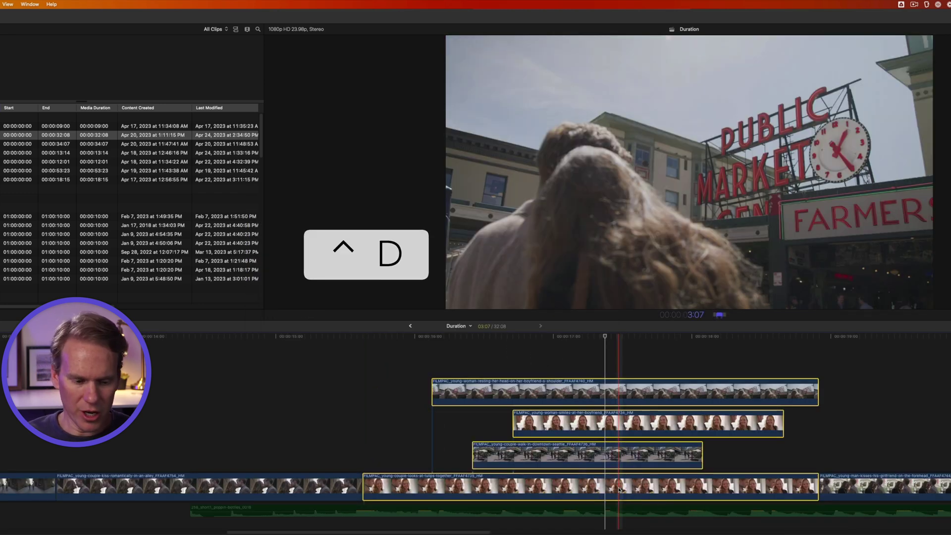
pyautogui.hotkey('shift', '=')
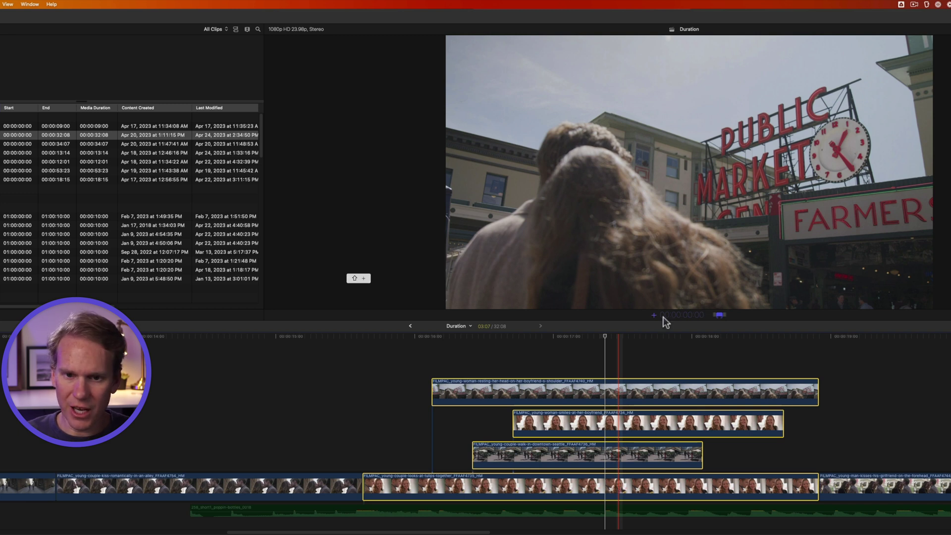
pyautogui.write('300')
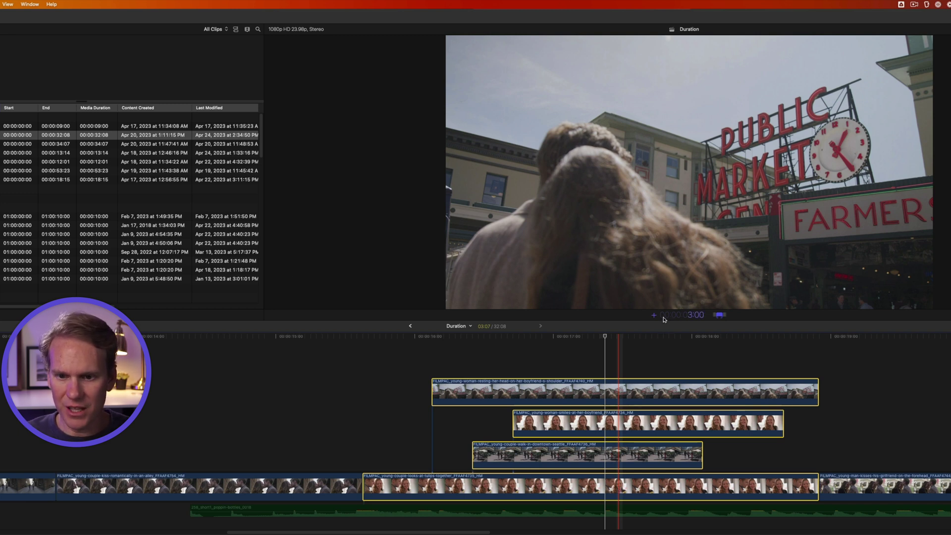
pyautogui.press('Return')
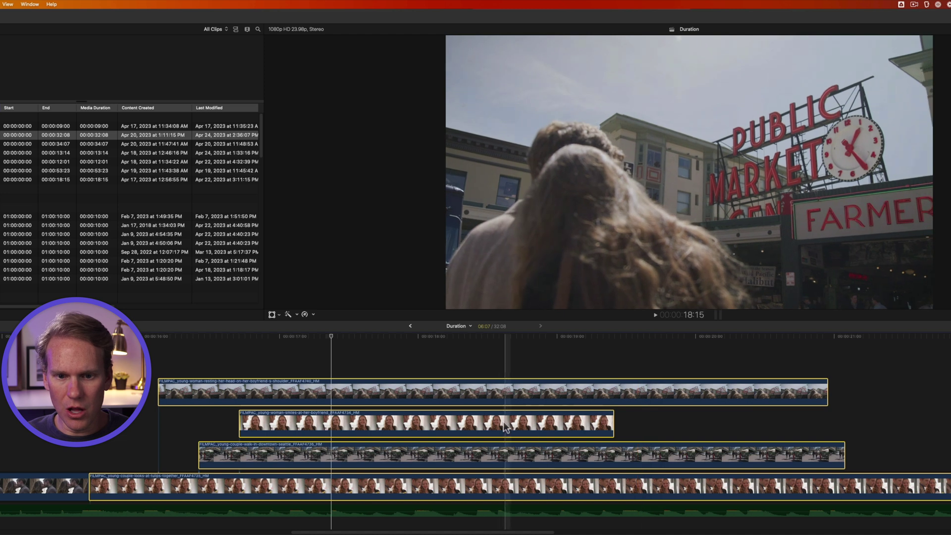
pyautogui.hscroll(3, 584, 354)
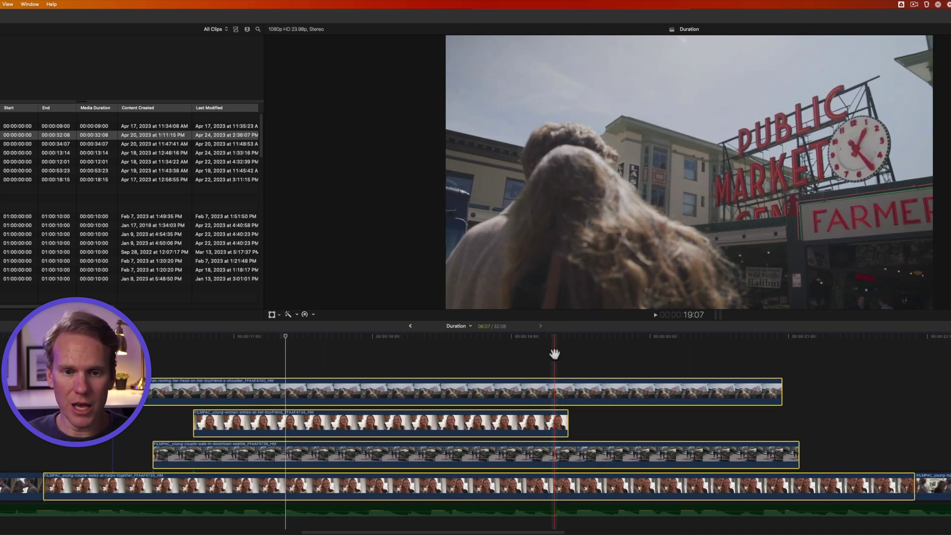
pyautogui.hotkey('alt', ']')
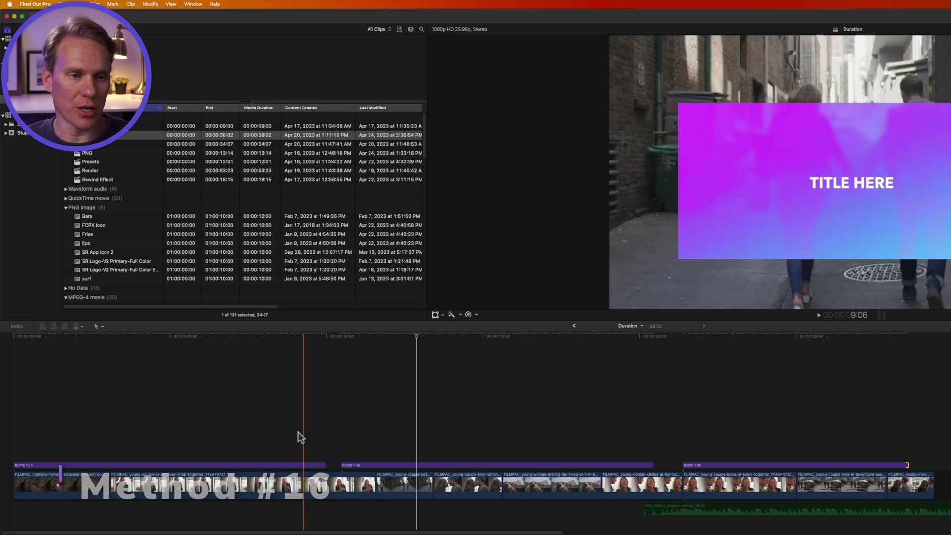
# - Butt the three Bump Fun titles end to end and select them, trying then undoing a 3:00 duration
pyautogui.moveTo(441, 464); pyautogui.dragTo(427, 465)
pyautogui.moveTo(699, 468); pyautogui.dragTo(657, 466)
pyautogui.moveTo(229, 426); pyautogui.dragTo(651, 462)
pyautogui.hotkey('ctrl', 'd')
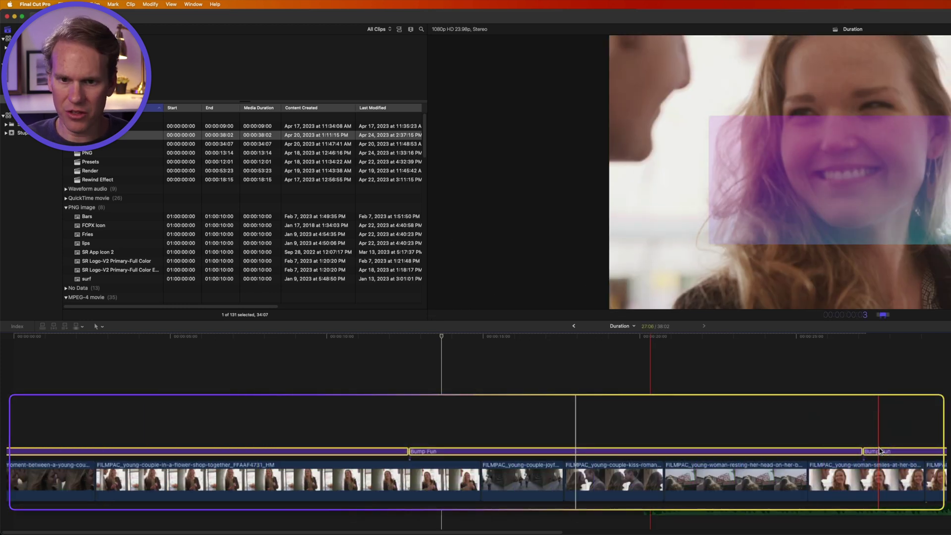
pyautogui.write('300')
pyautogui.press('Return')
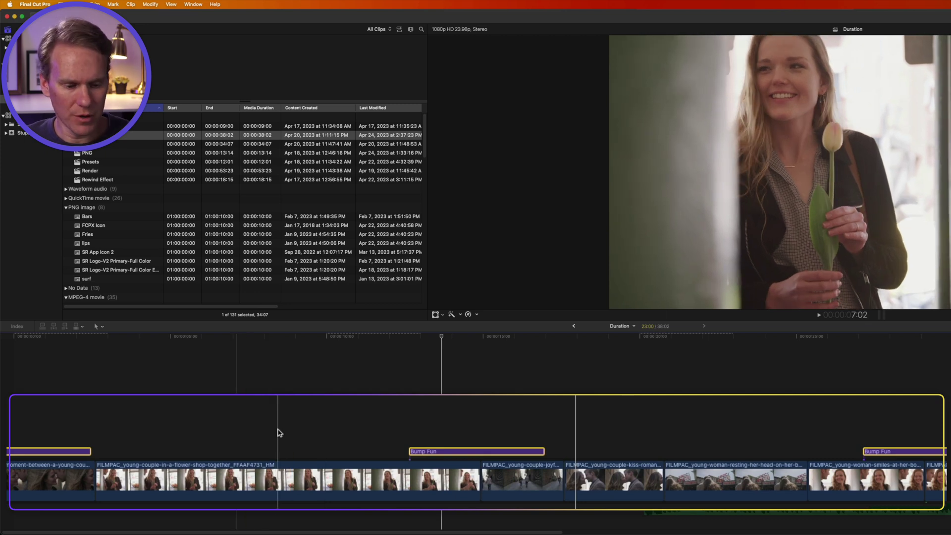
pyautogui.press('super+z')
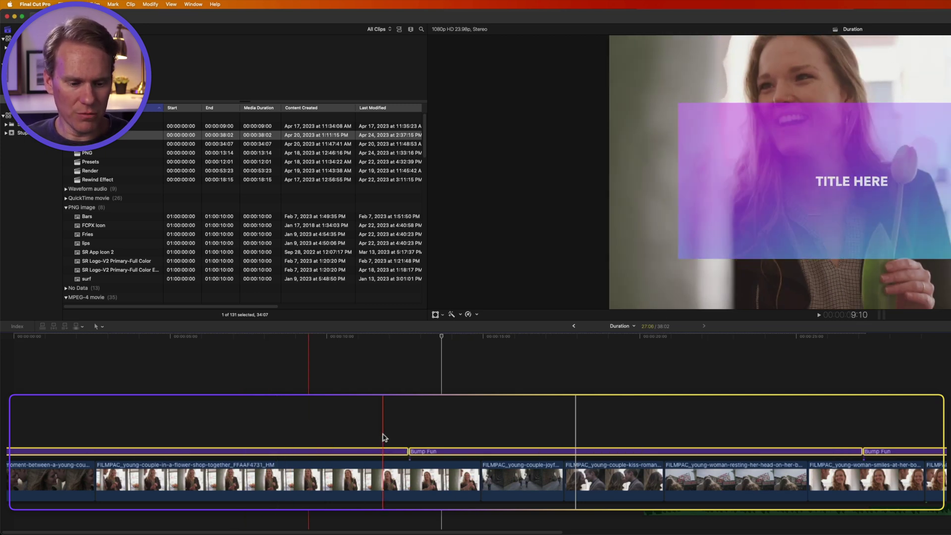
# - Group the titles into one storyline, make each 2:00, and move it later over the clips
pyautogui.press('super+g')
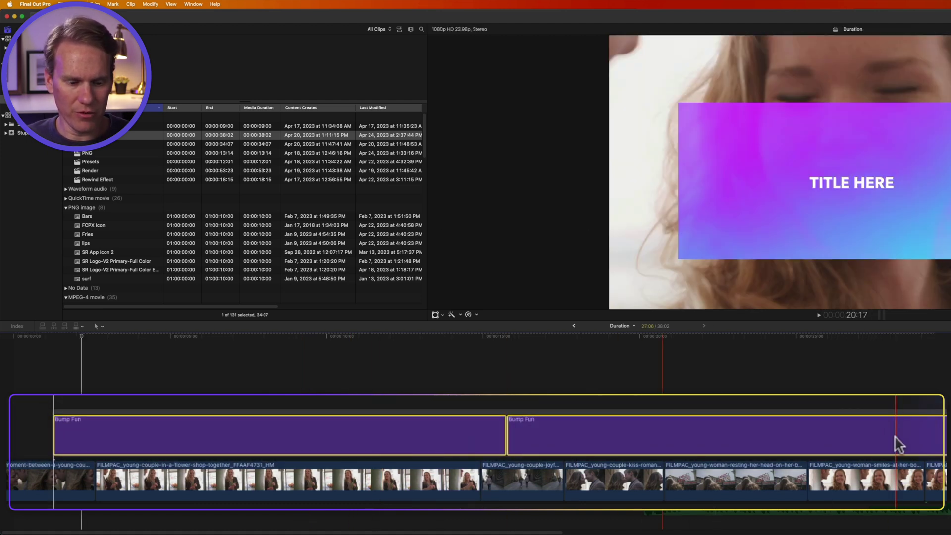
pyautogui.hotkey('ctrl', 'd')
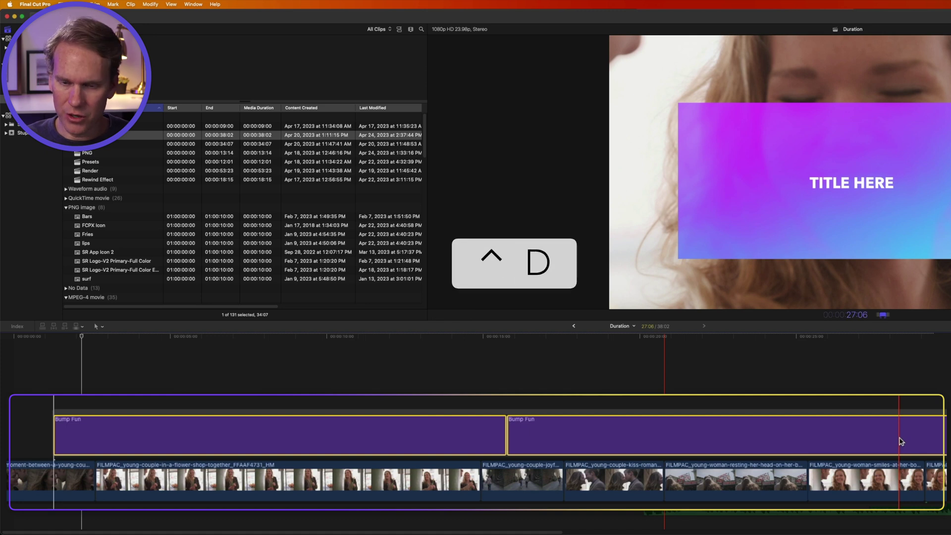
pyautogui.write('200')
pyautogui.press('Return')
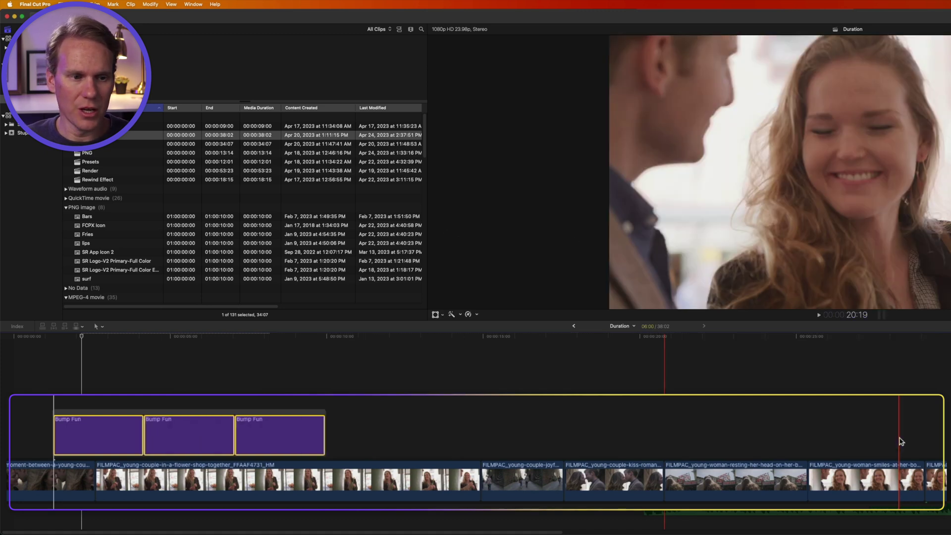
pyautogui.moveTo(256, 409); pyautogui.dragTo(699, 452)
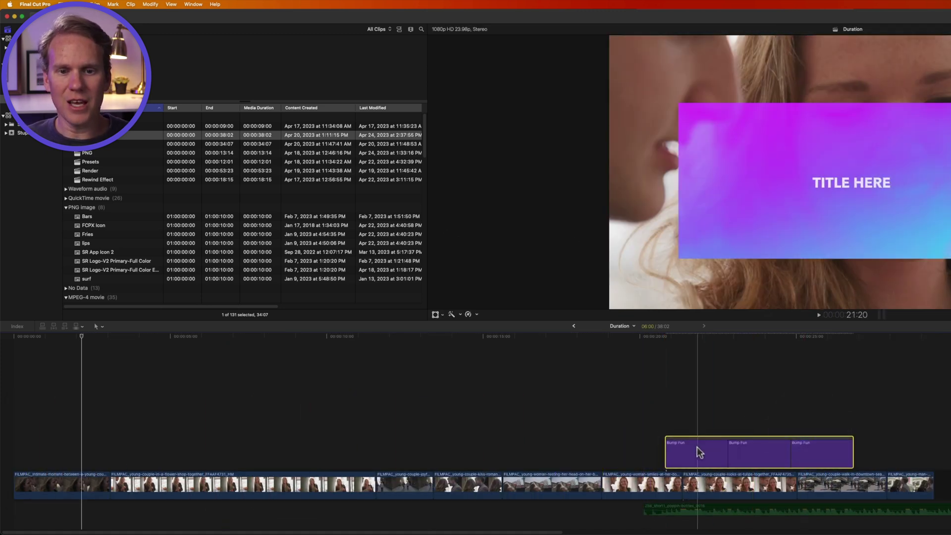
pyautogui.click(765, 452)
pyautogui.click(812, 453)
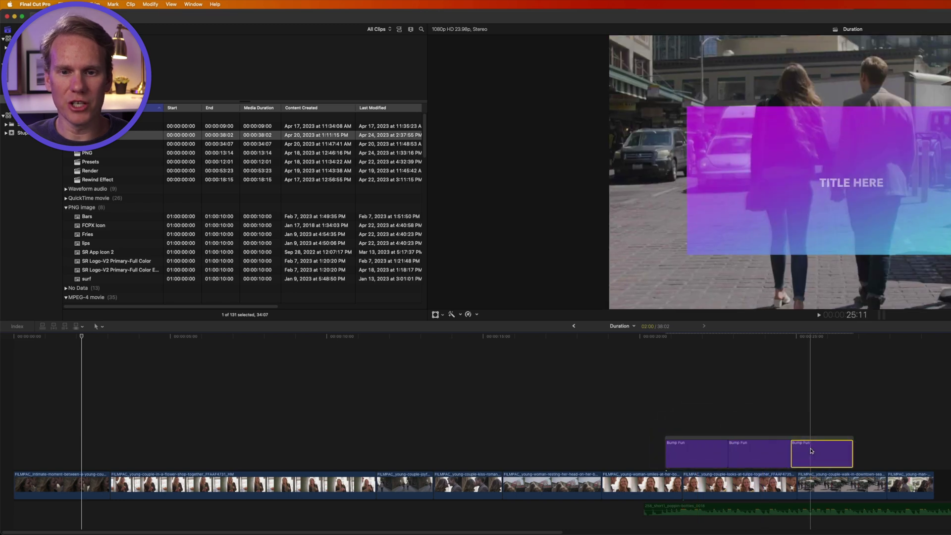